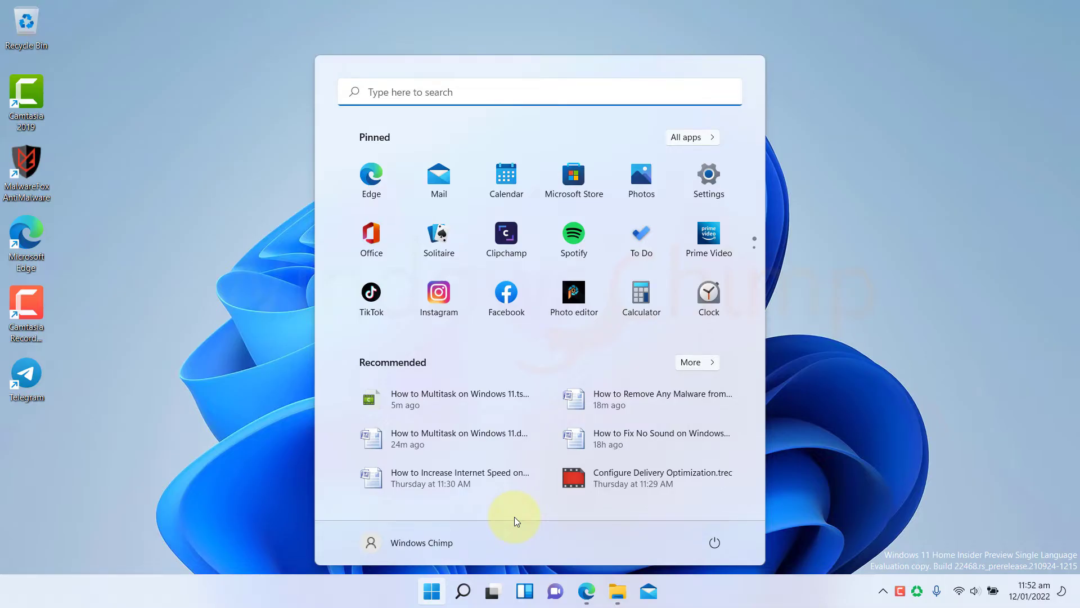
Step: Scroll briefly in the Start menu, then dismiss it by clicking the empty desktop
scroll(701, 245, "down", 1)
scroll(700, 245, "up", 1)
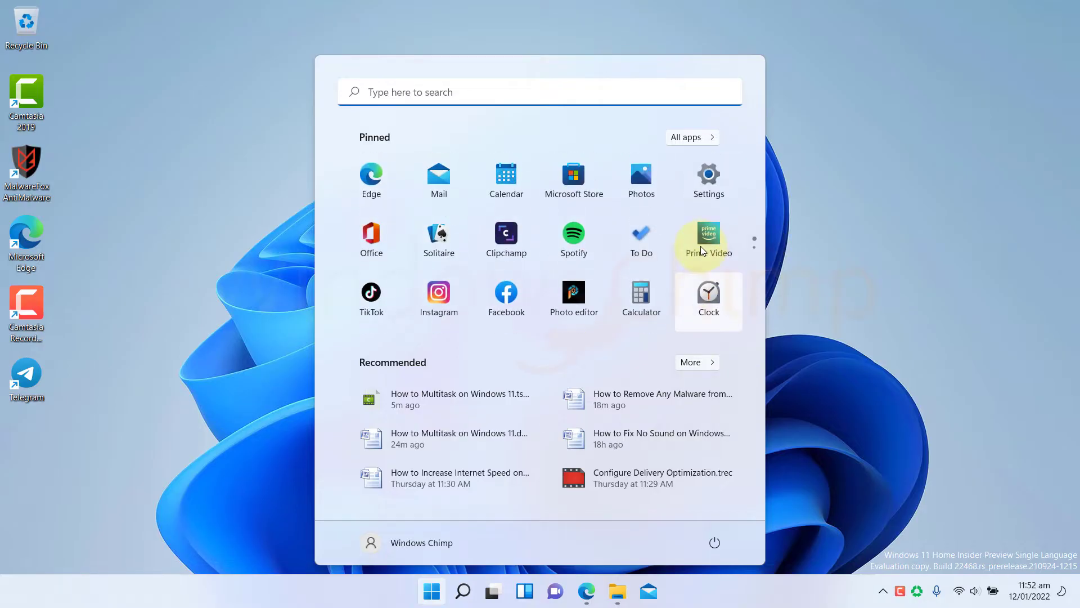
left_click(806, 302)
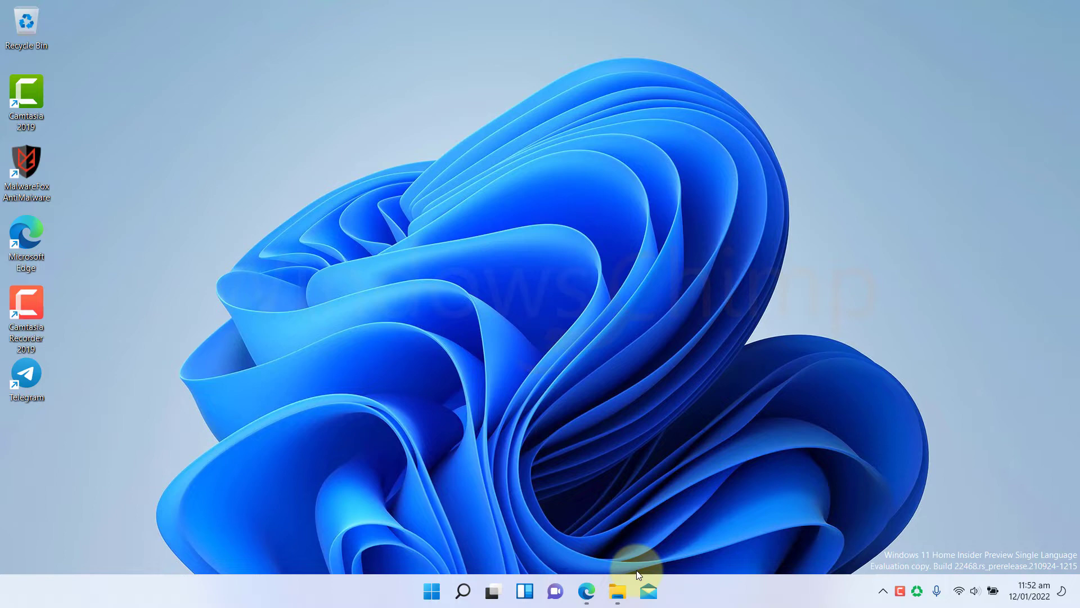
Step: Open File Explorer on This PC and snap it to the top-right quarter of the half-plus-two-quarters layout
left_click(620, 592)
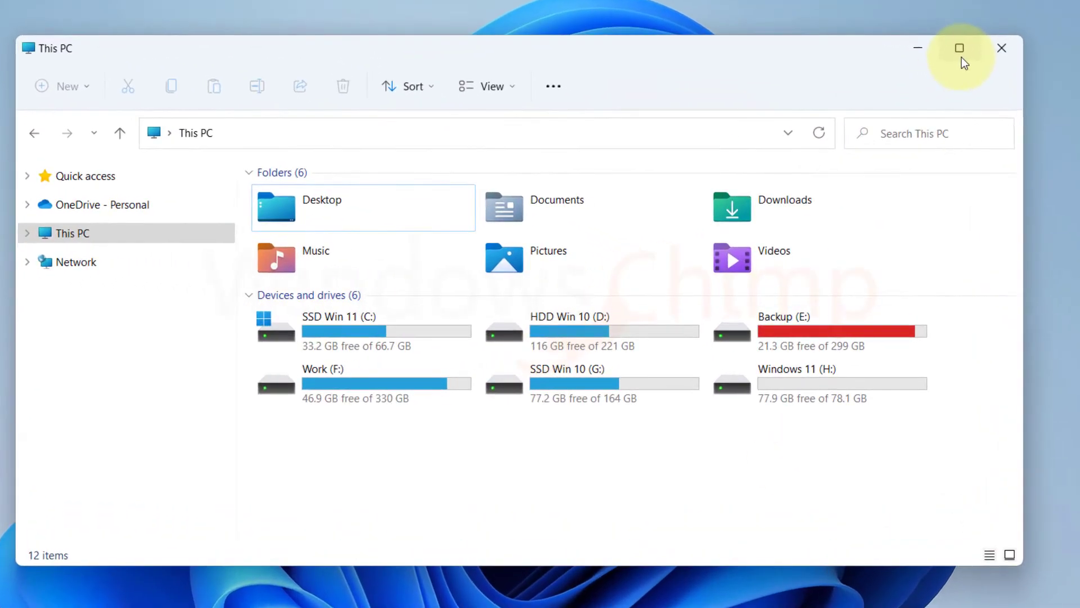
mouse_move(962, 57)
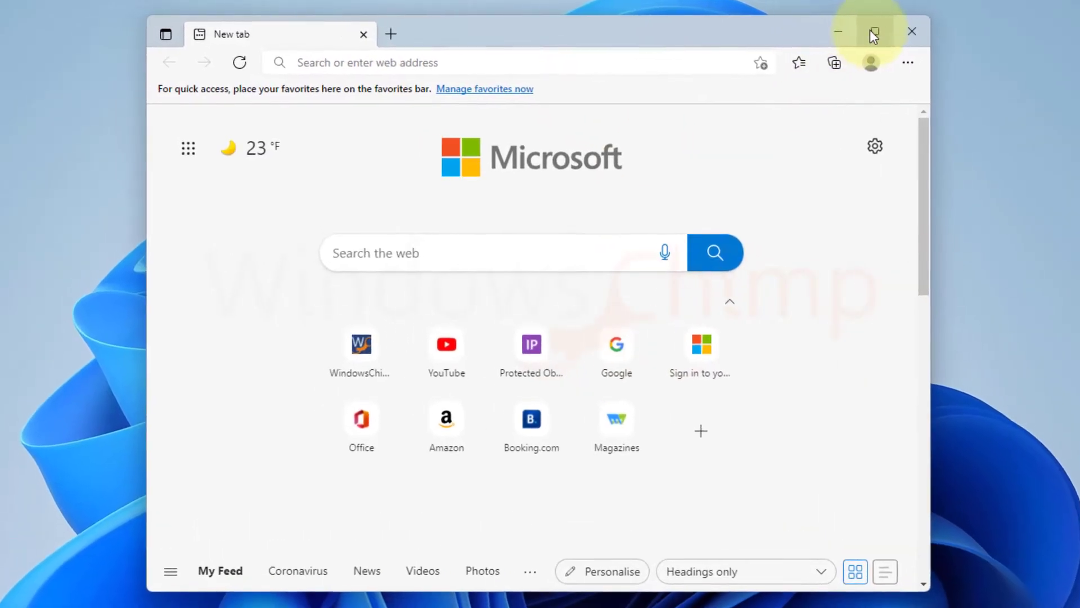
mouse_move(882, 33)
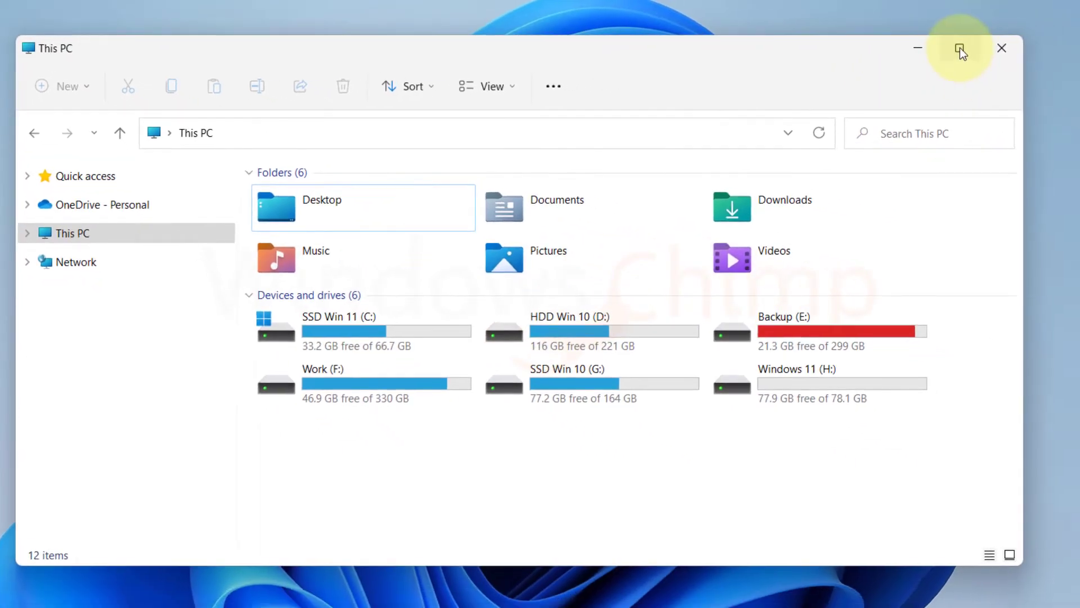
mouse_move(960, 48)
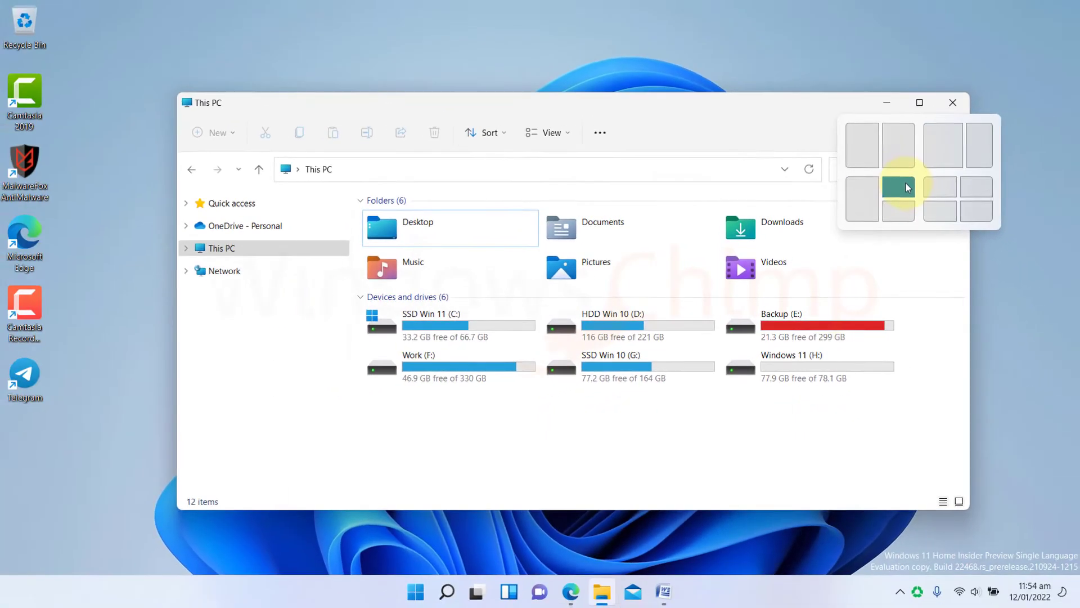
left_click(943, 155)
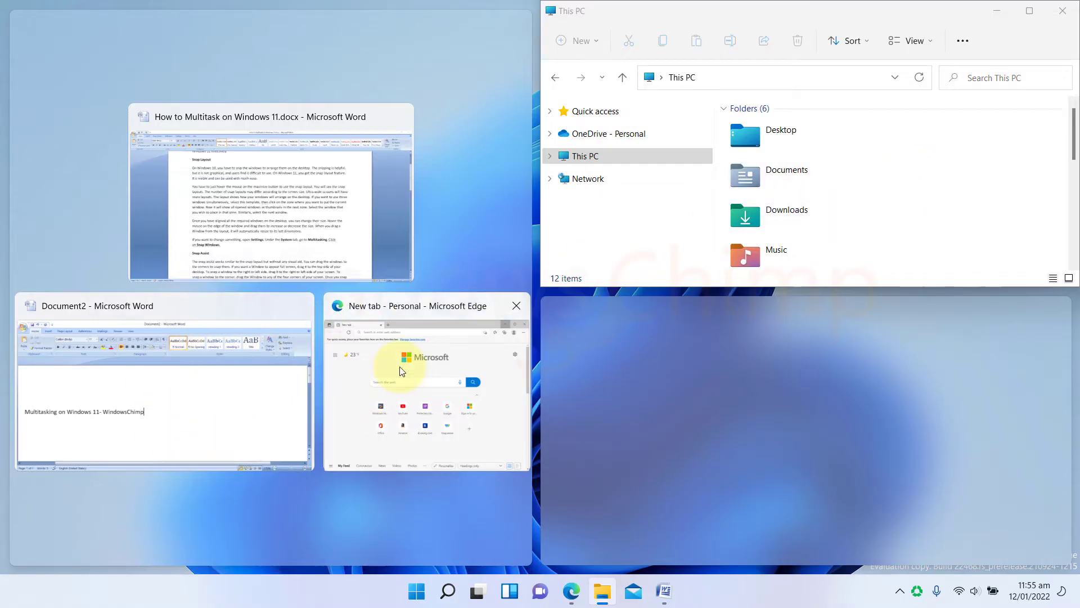
Step: Fill the remaining zones with Document2 on the left half and the Edge new tab bottom-right
left_click(208, 392)
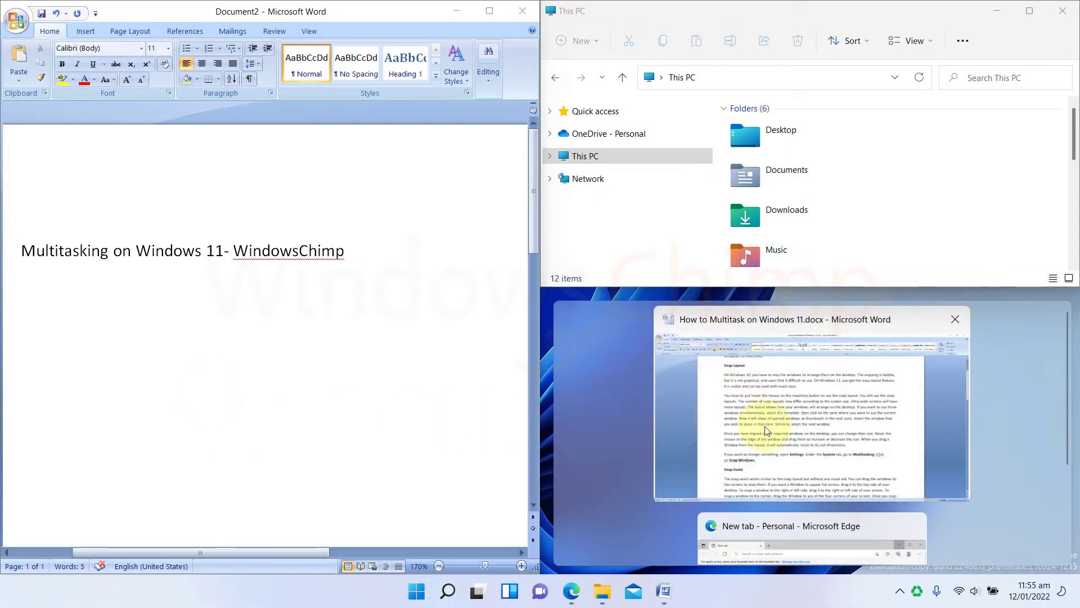
left_click(741, 527)
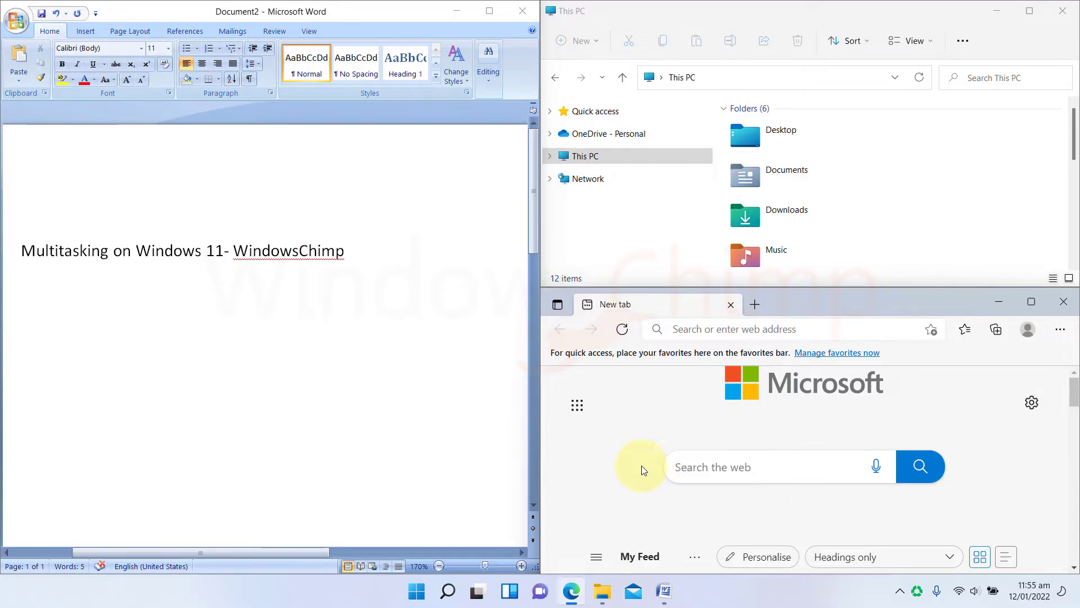
Step: Resize the snapped Word, Explorer and Edge zones, then unsnap Explorer and Word as floating windows
mouse_move(539, 313)
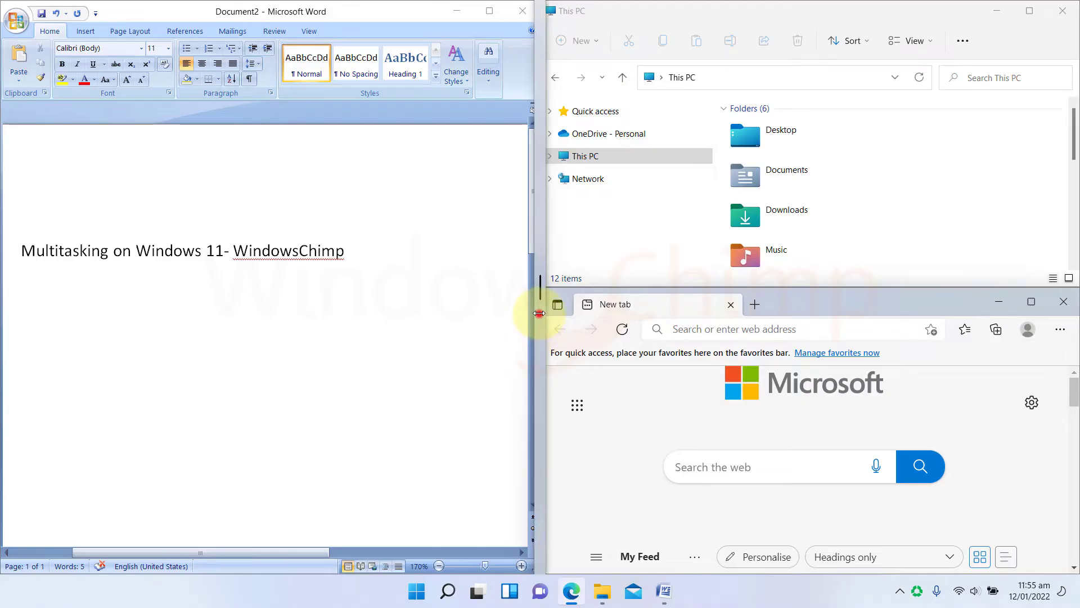
left_click_drag(539, 313, 415, 301)
left_click_drag(586, 285, 647, 205)
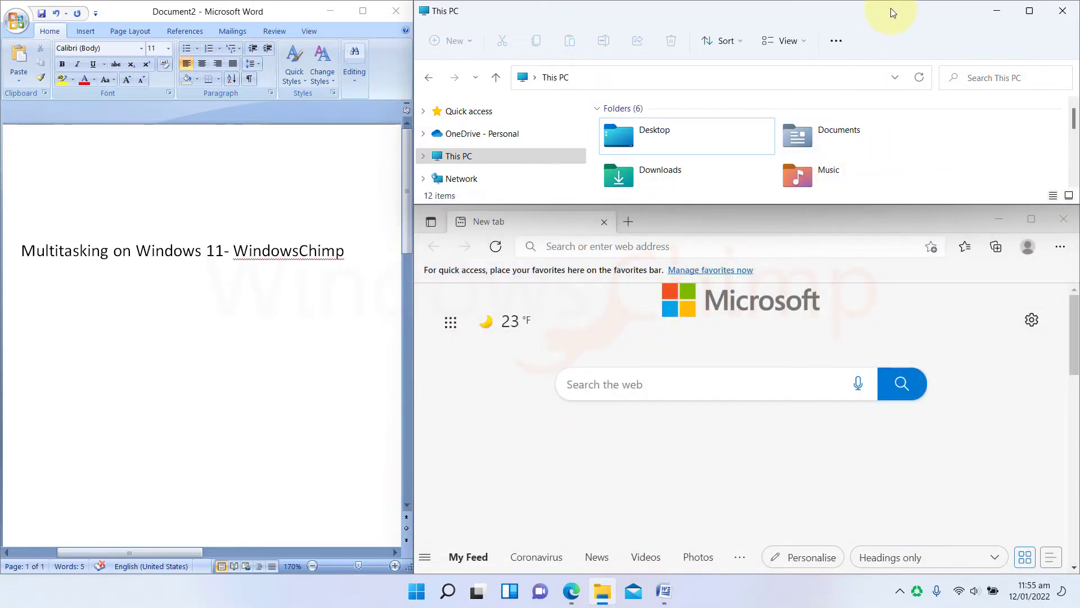
left_click_drag(892, 13, 824, 125)
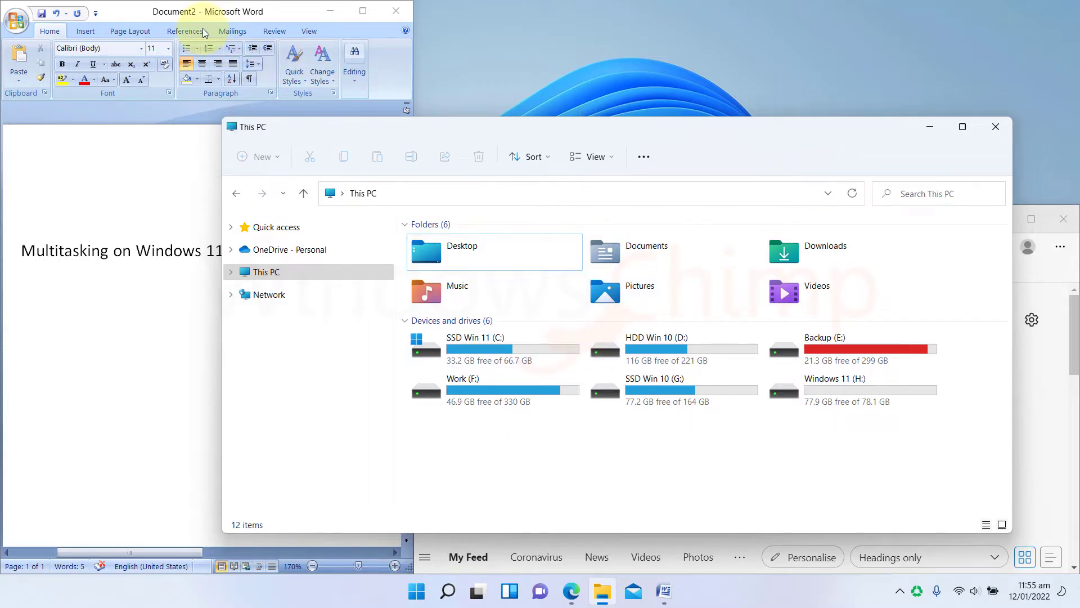
left_click_drag(191, 14, 438, 31)
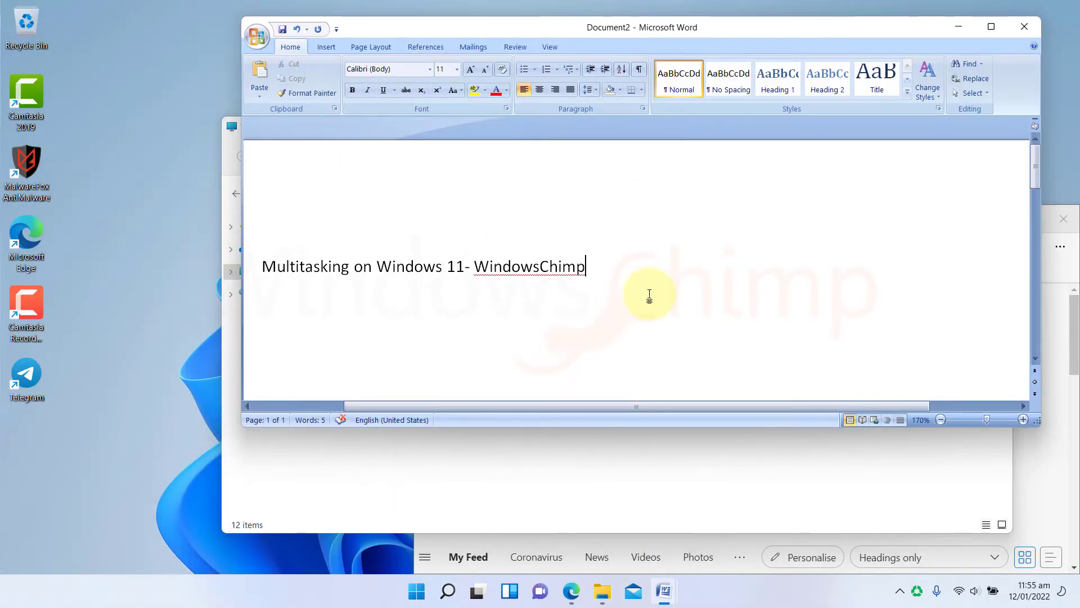
Step: Go to Settings > System > Multitasking and expand the Snap windows options
left_click(418, 590)
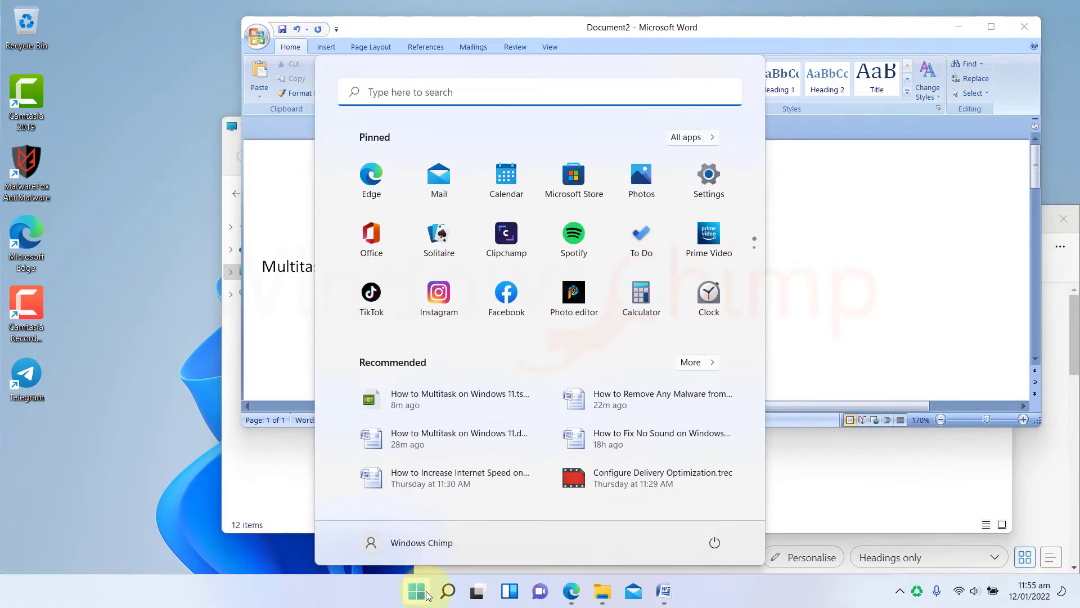
left_click(717, 186)
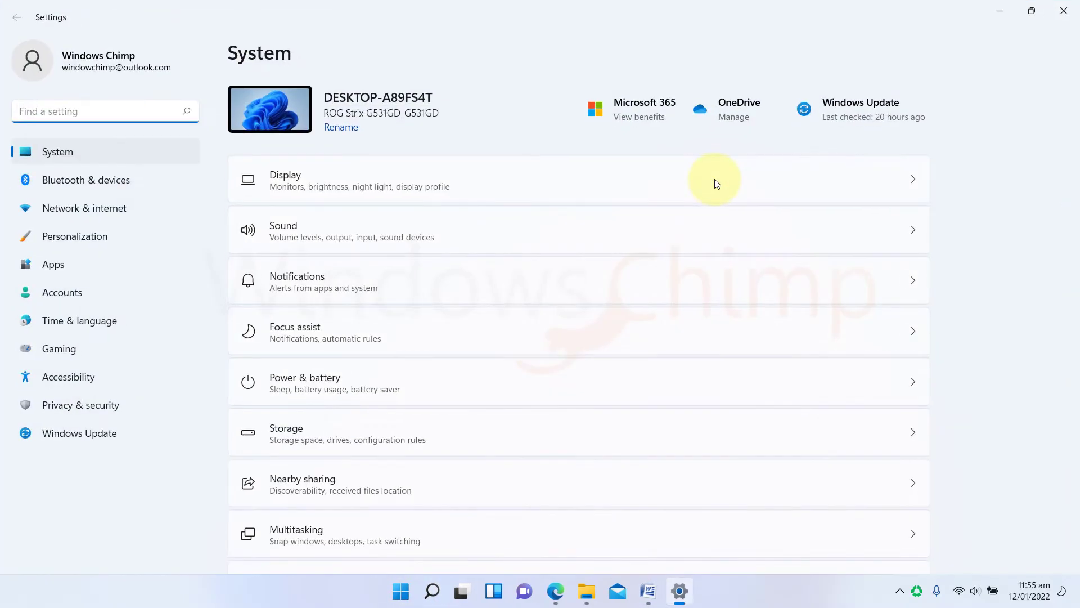
scroll(315, 501, "down", 2)
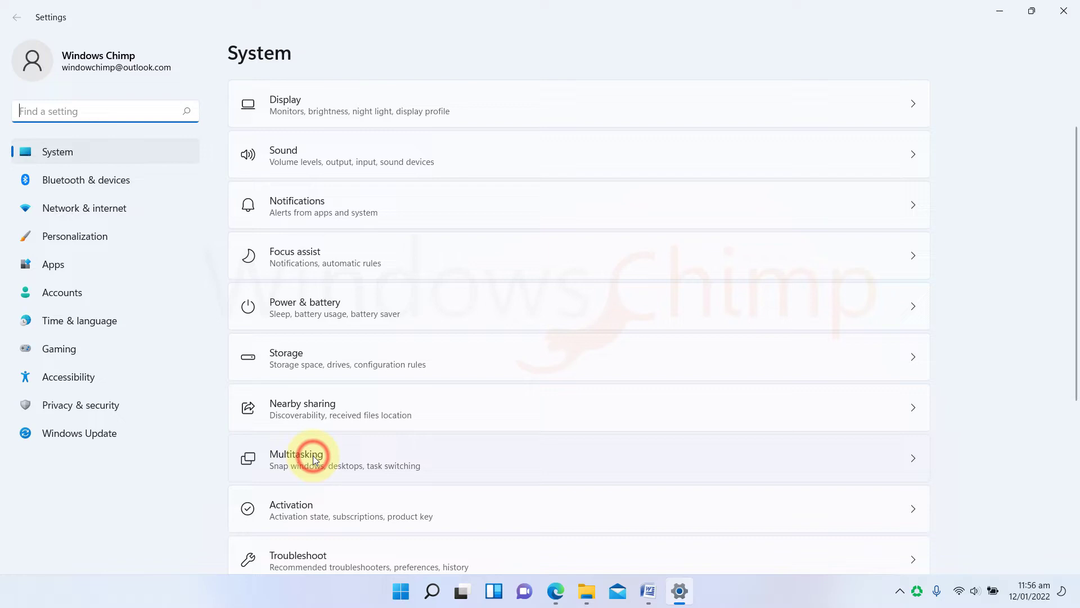
left_click(313, 456)
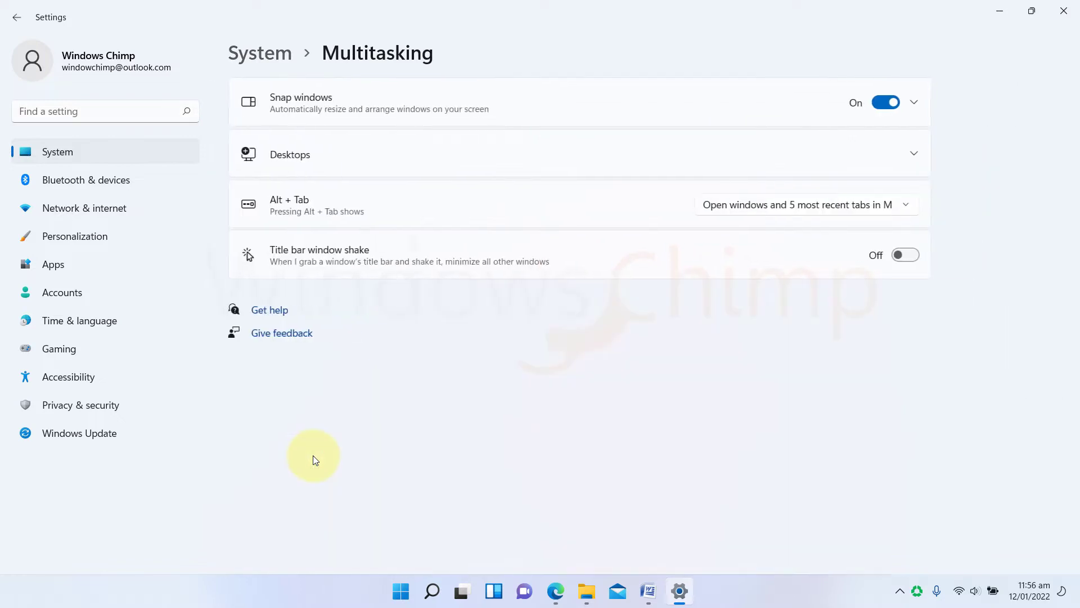
left_click(508, 117)
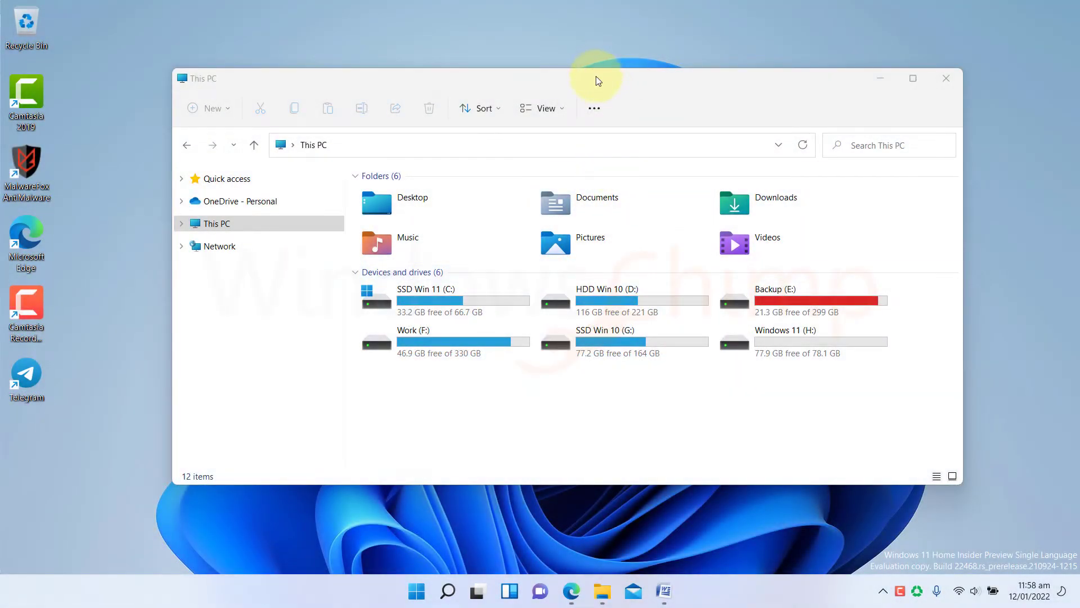
Step: Drag the This PC window across the desktop until it snaps to the right half
left_click_drag(597, 79, 584, 97)
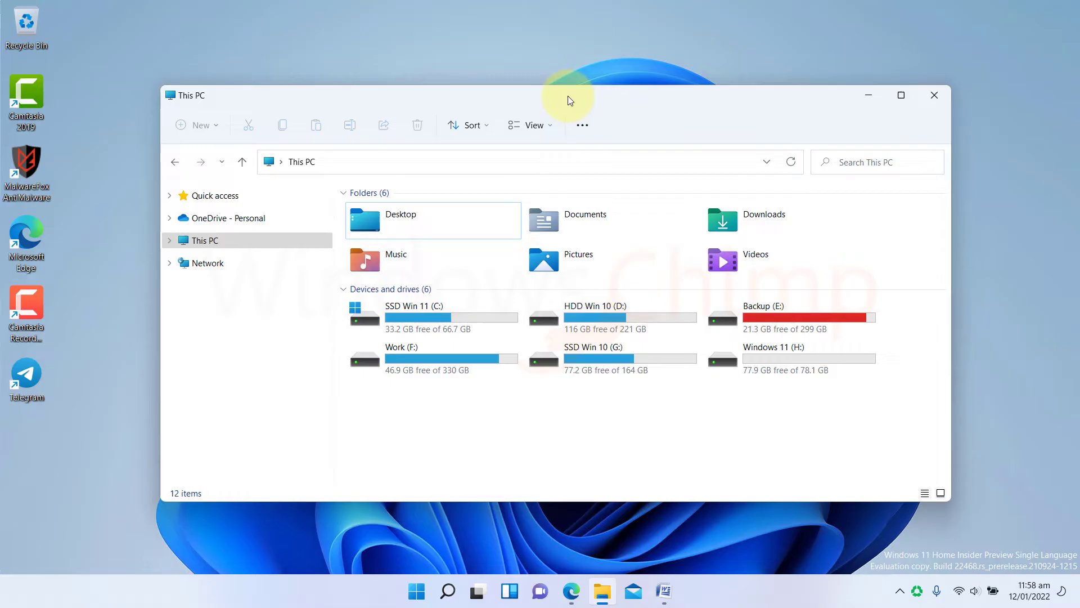
left_click_drag(568, 100, 1075, 108)
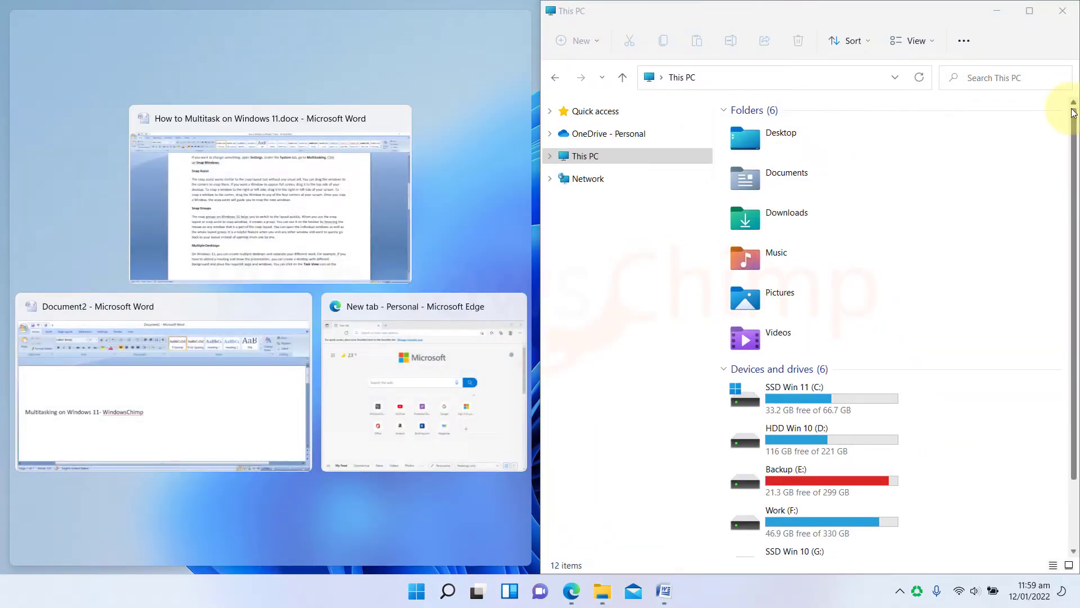
Step: Snap Explorer bottom-right, then fill the other quarters with Document2, Edge and the multitasking guide
left_click_drag(949, 13, 693, 103)
left_click_drag(510, 96, 1072, 6)
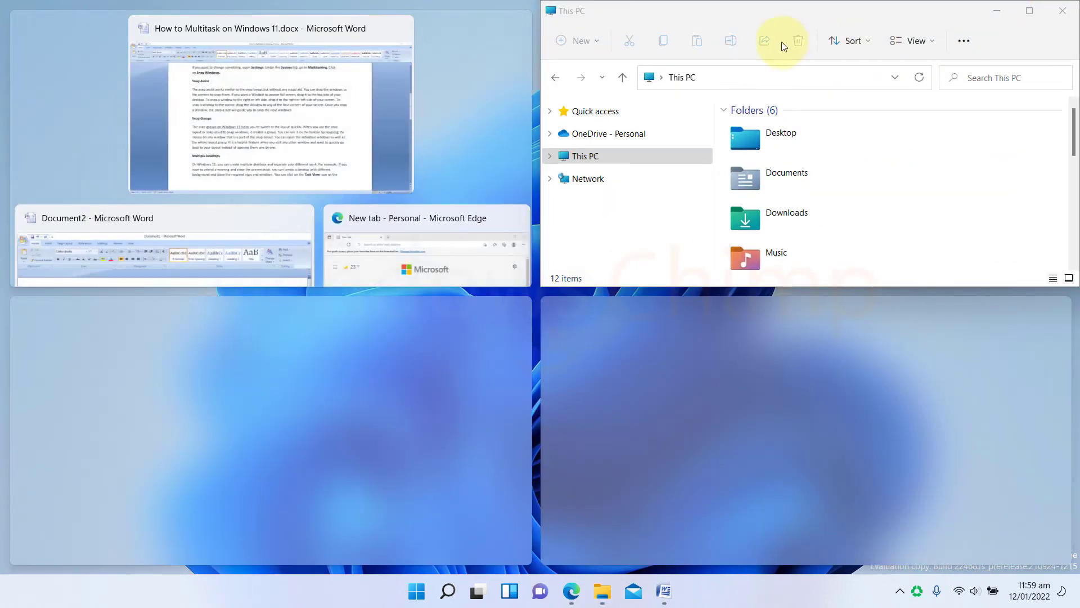
left_click_drag(818, 12, 1075, 566)
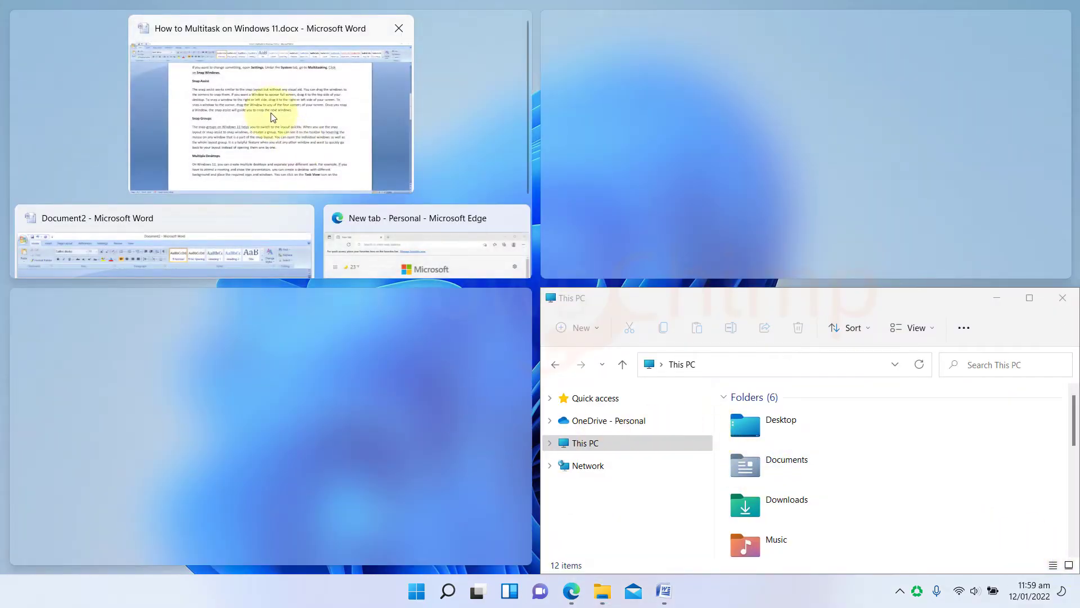
left_click(255, 232)
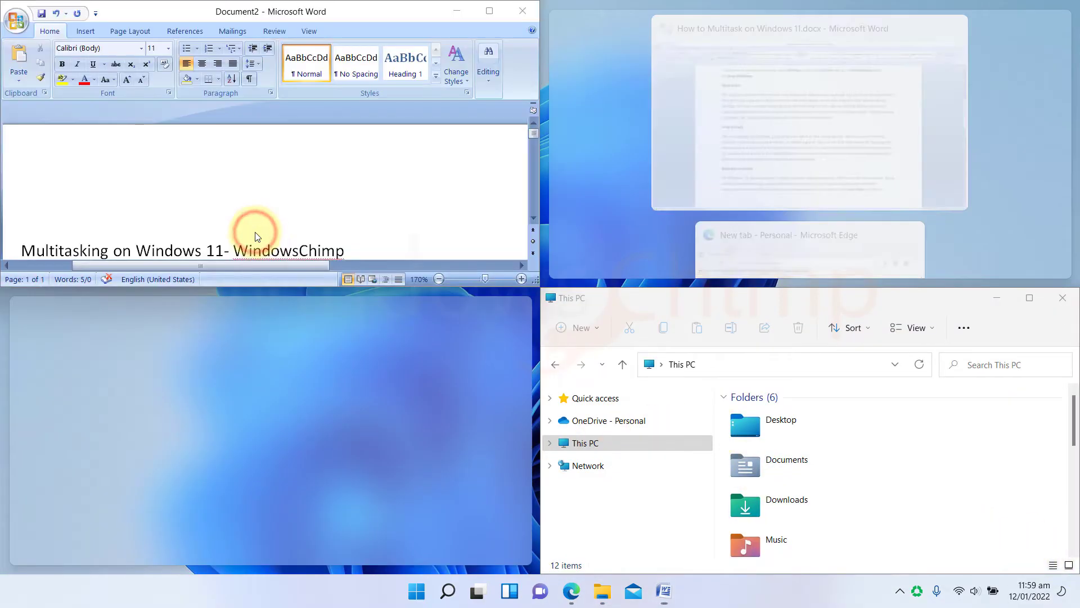
left_click(784, 239)
left_click(268, 352)
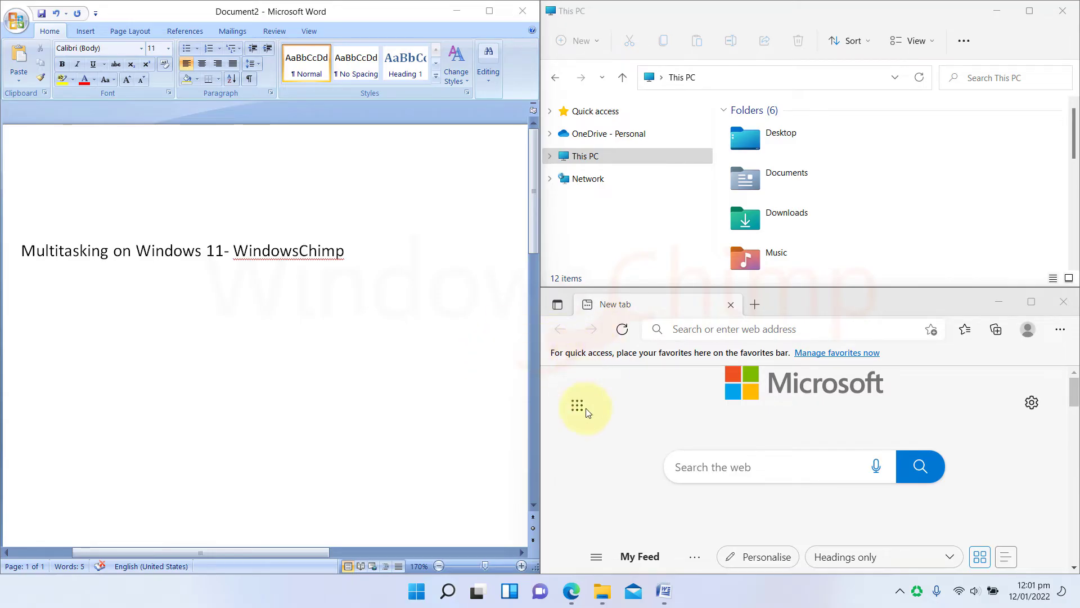
Step: Restore the Word, Explorer and Edge snap group from the taskbar previews, briefly maximizing Calculator
mouse_move(572, 591)
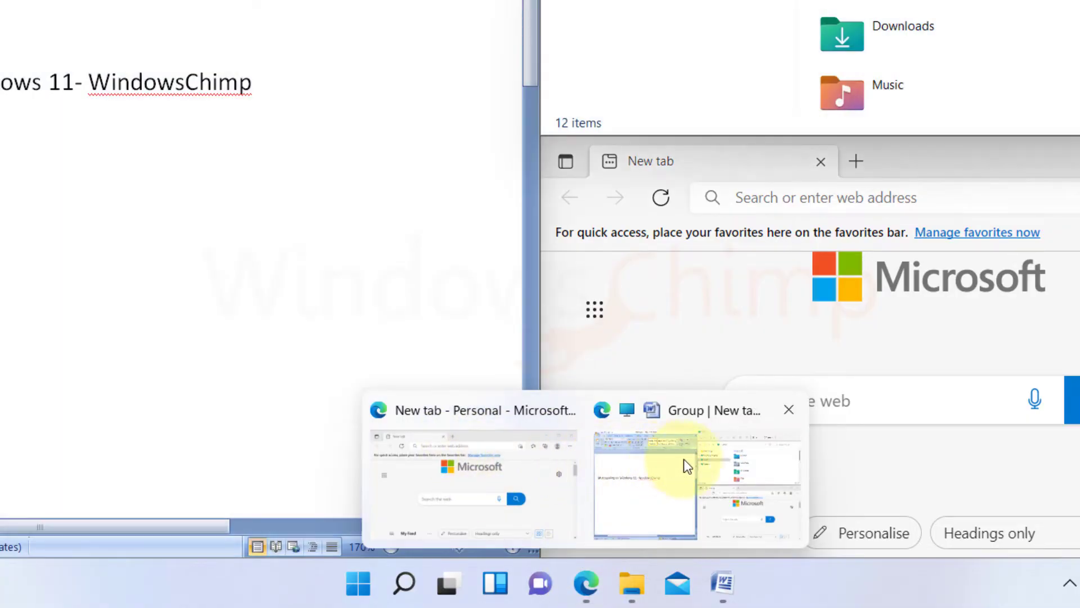
mouse_move(631, 585)
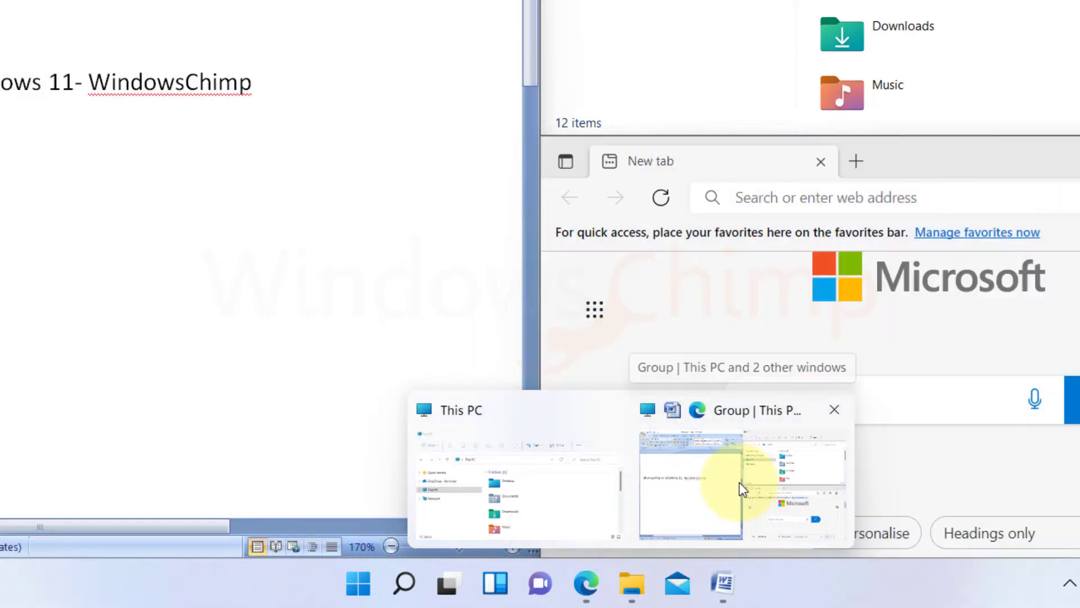
mouse_move(722, 585)
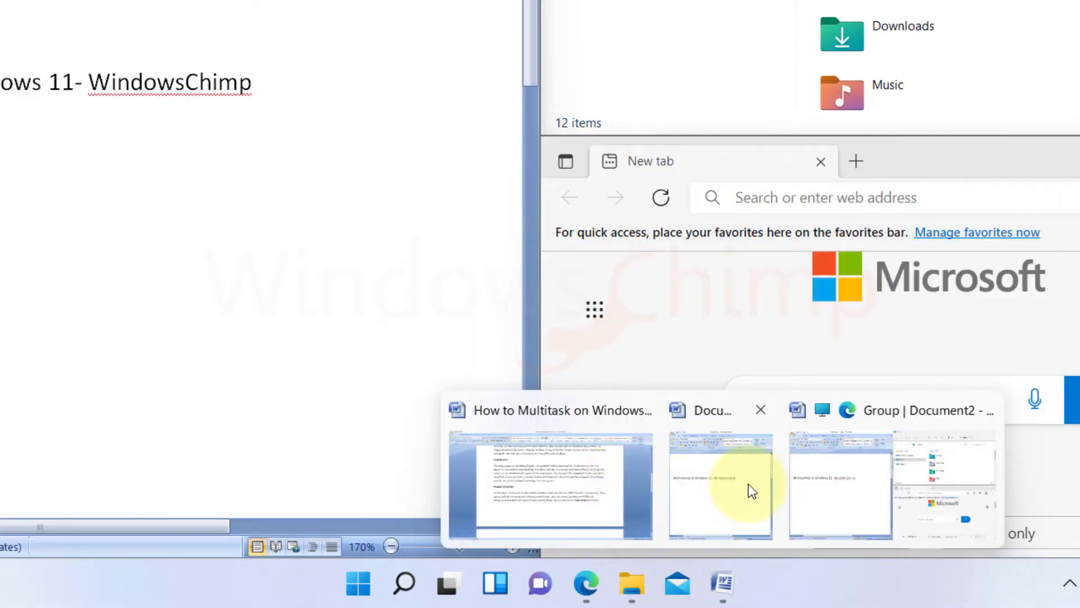
left_click(853, 490)
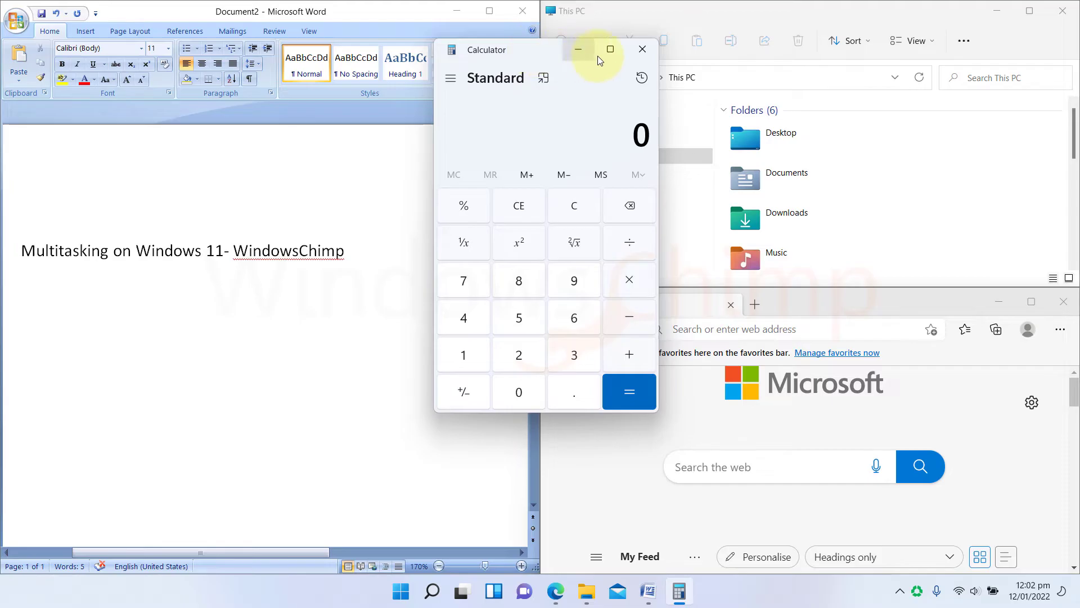
left_click(610, 52)
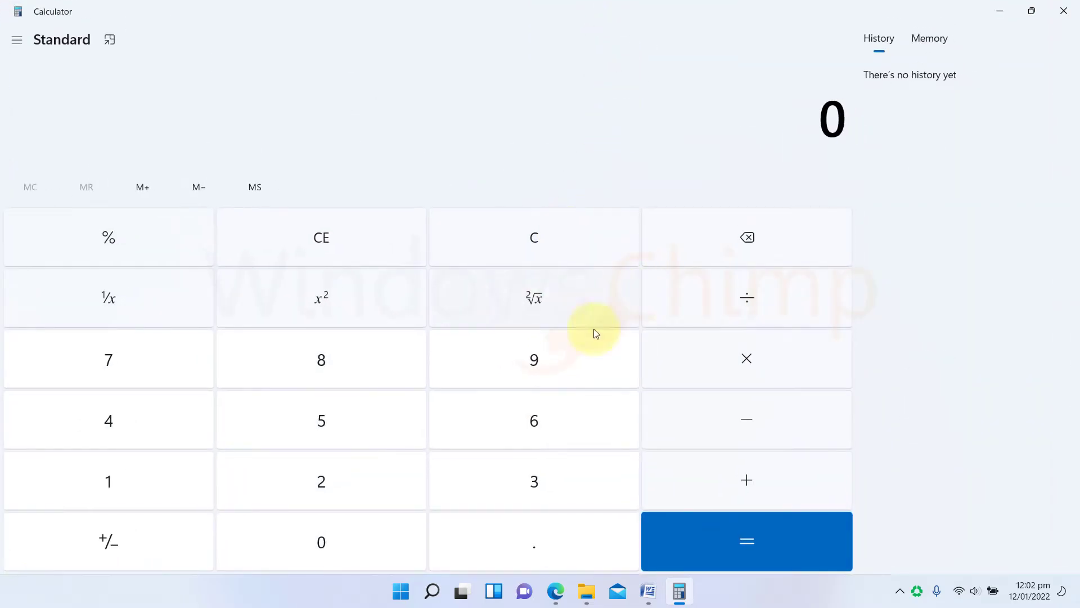
mouse_move(564, 594)
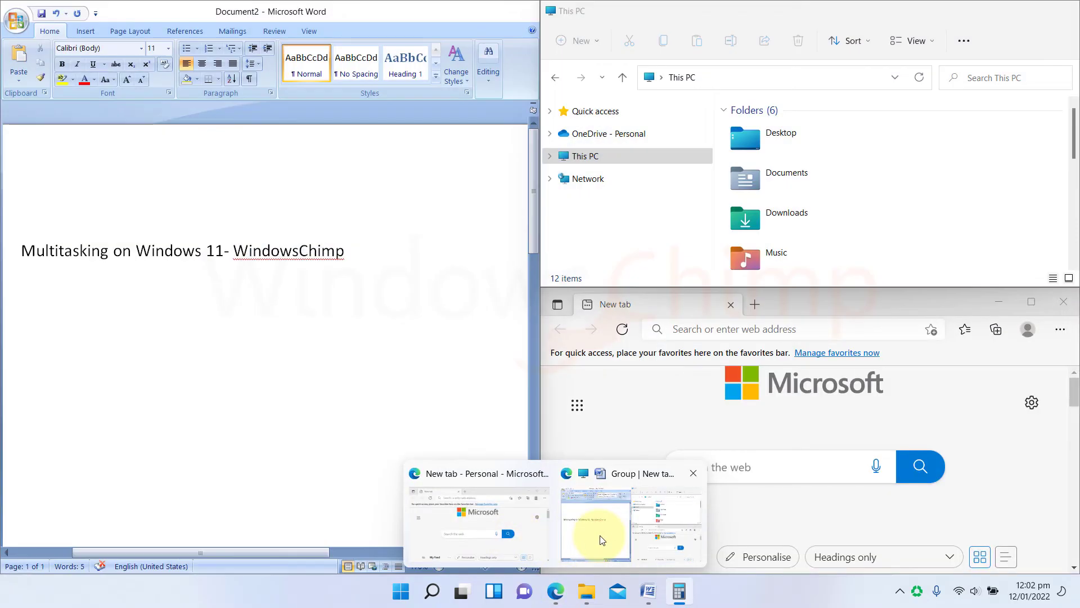
left_click(607, 532)
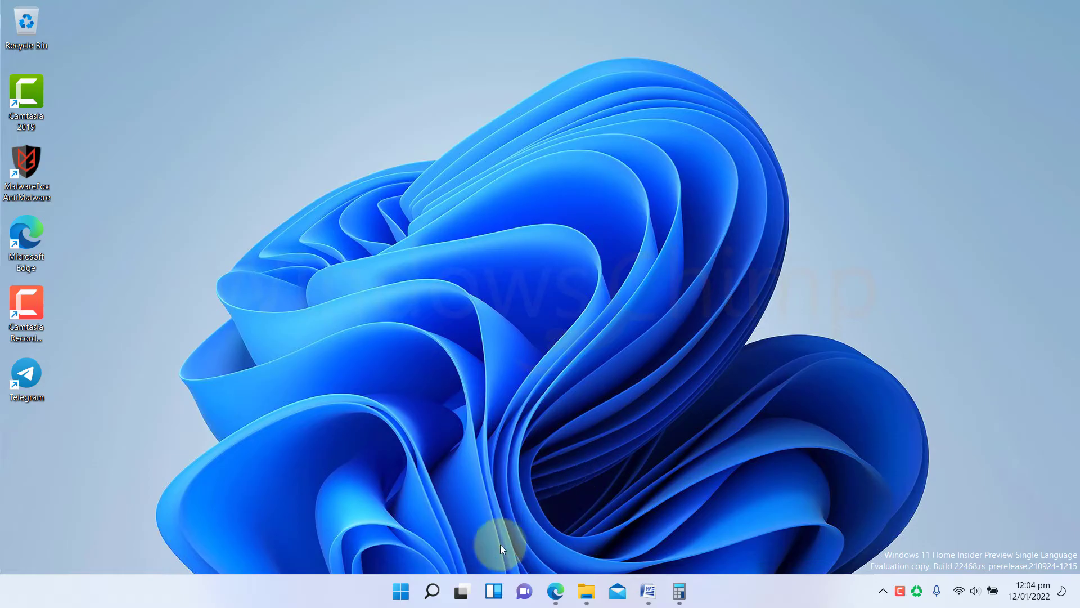
Step: In Task View, add a new Desktop 3 and begin renaming it to Meeting
left_click(467, 595)
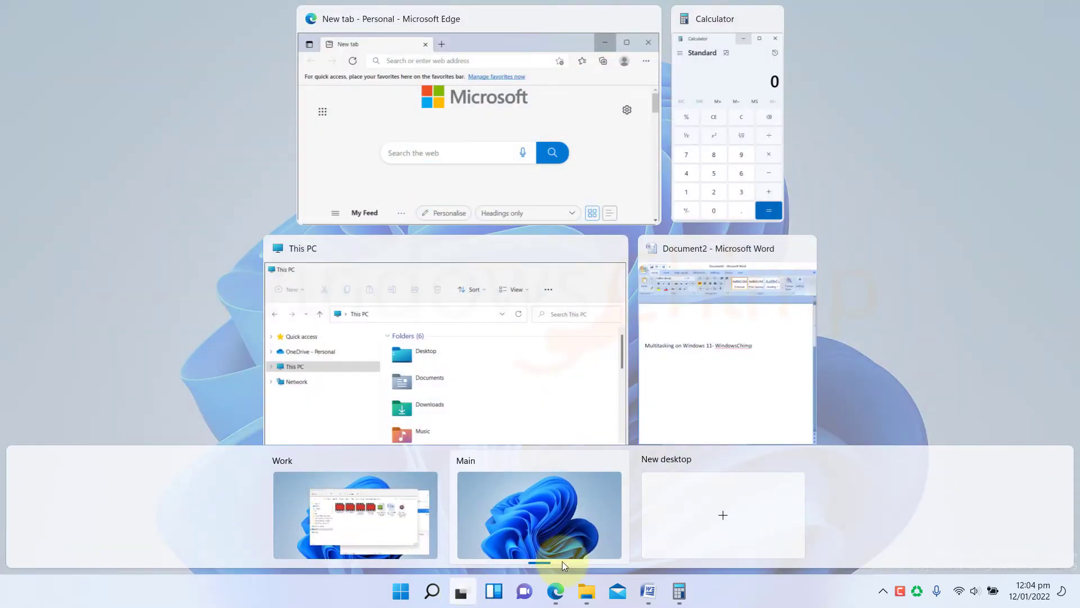
left_click(732, 485)
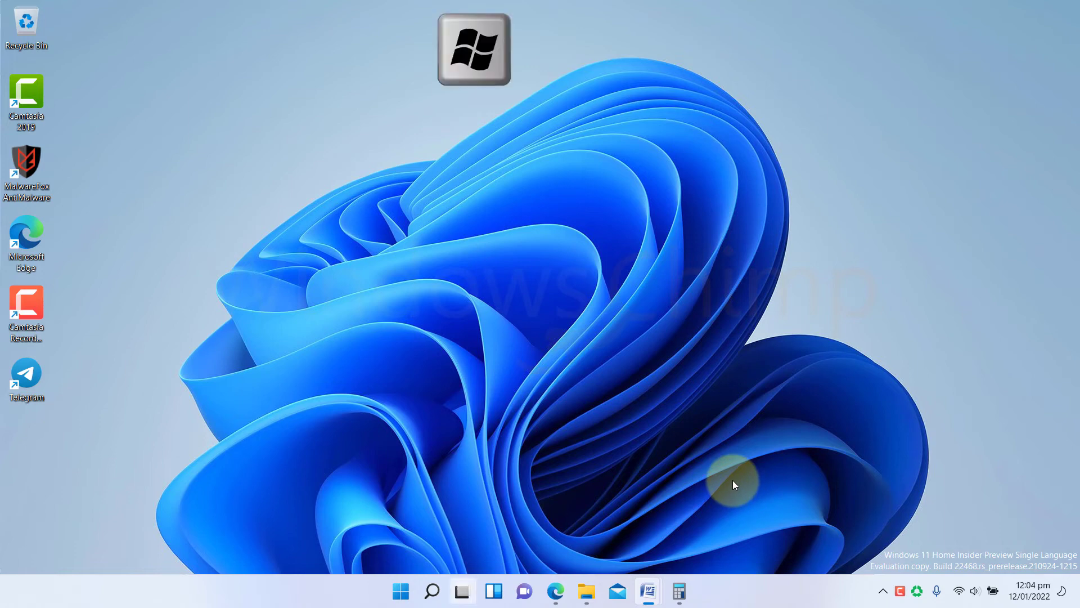
key("super+Tab")
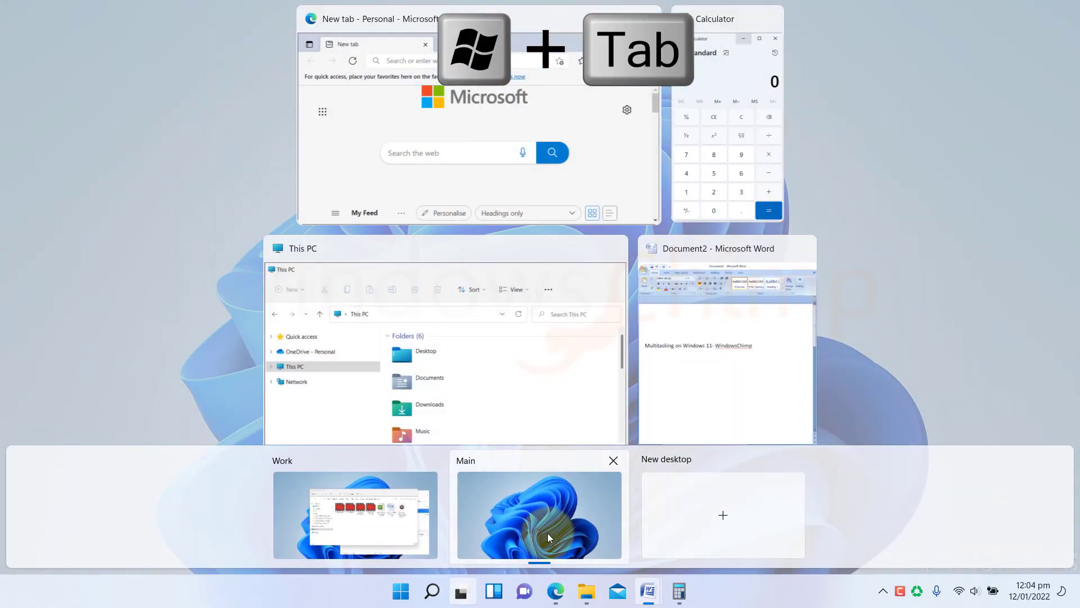
left_click(735, 510)
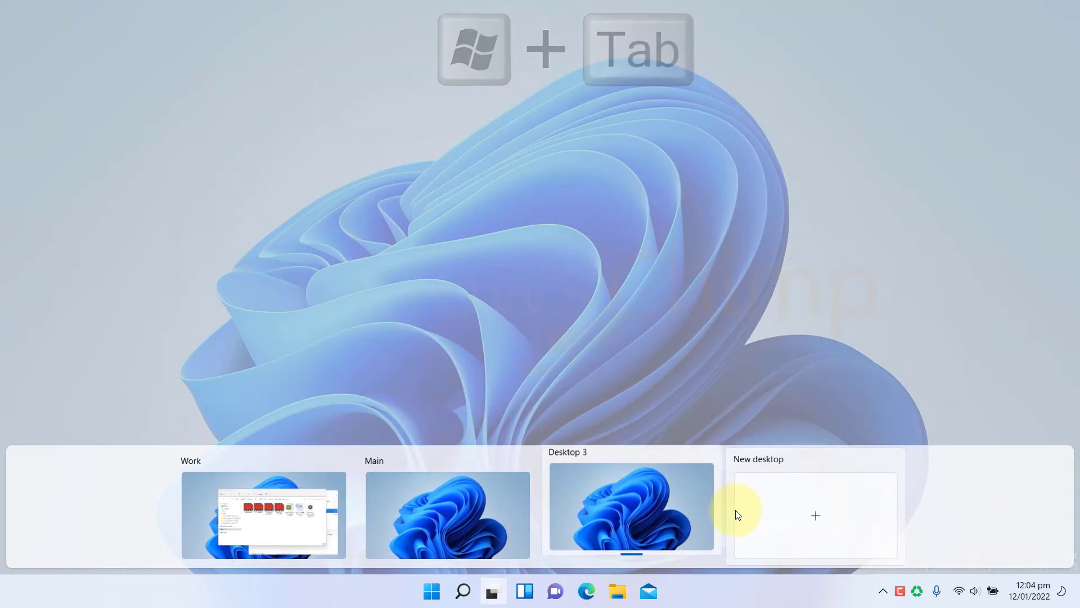
double_click(565, 461)
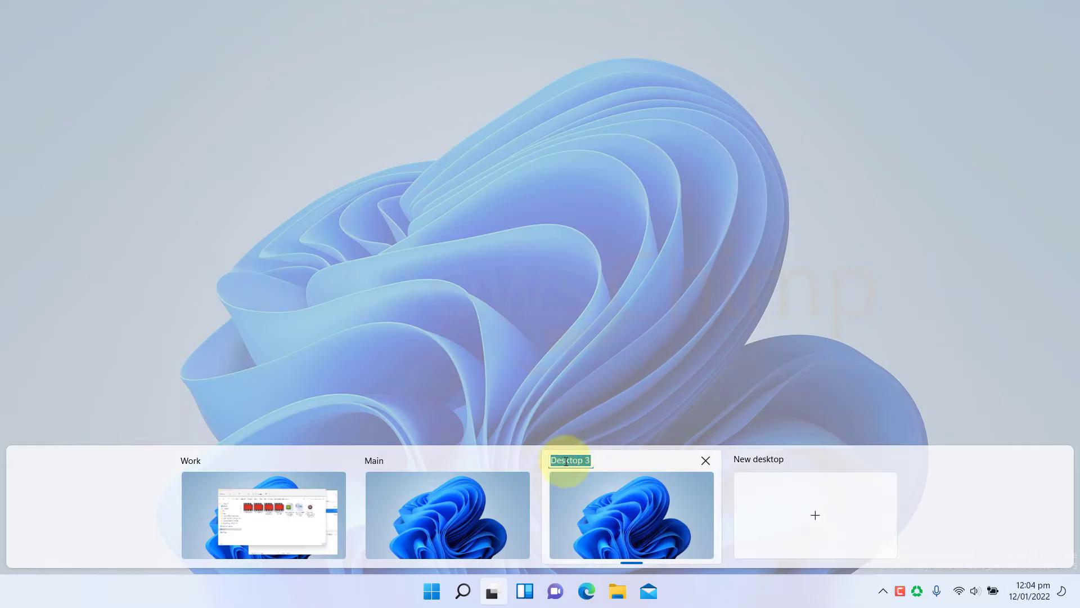
Step: Set the Meeting desktop's background to the lake image
right_click(604, 498)
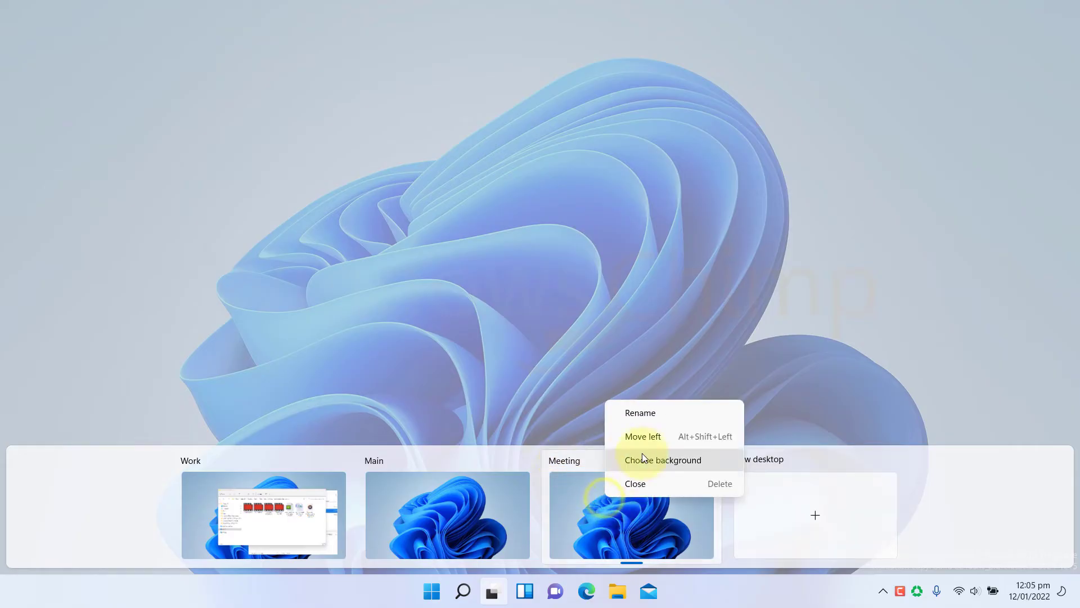
left_click(640, 459)
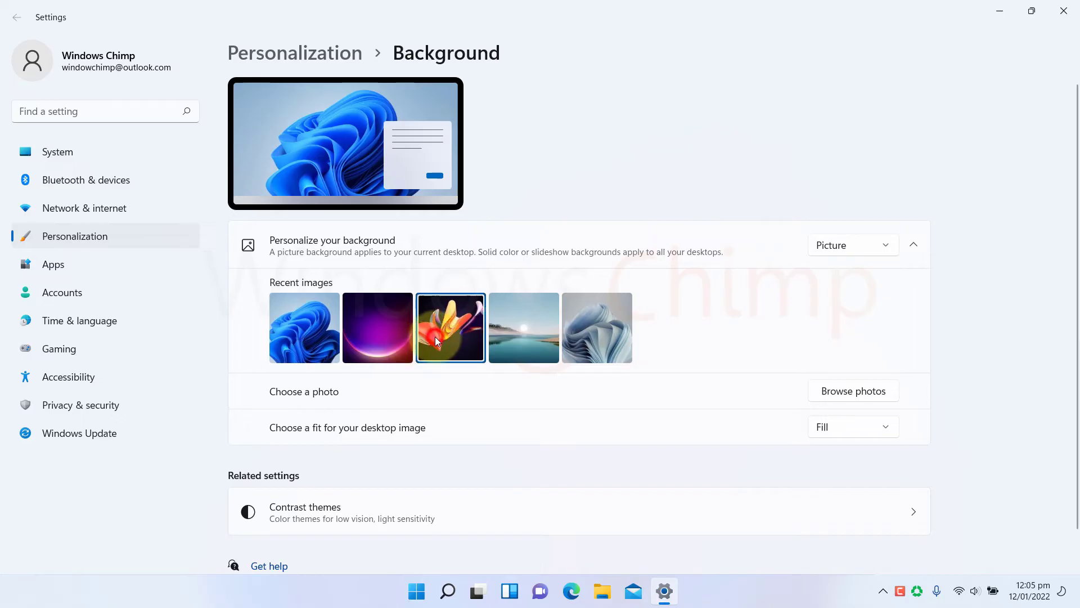
left_click(525, 339)
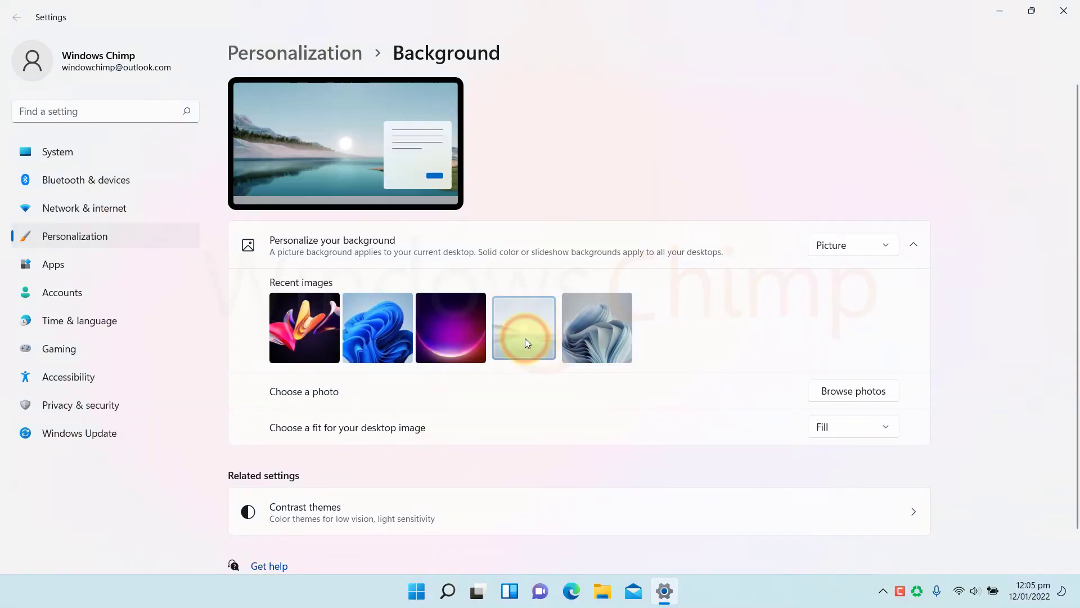
left_click(1061, 9)
Step: Move the Meeting desktop before Main in Task View, then back after it
key("super+Tab")
right_click(643, 513)
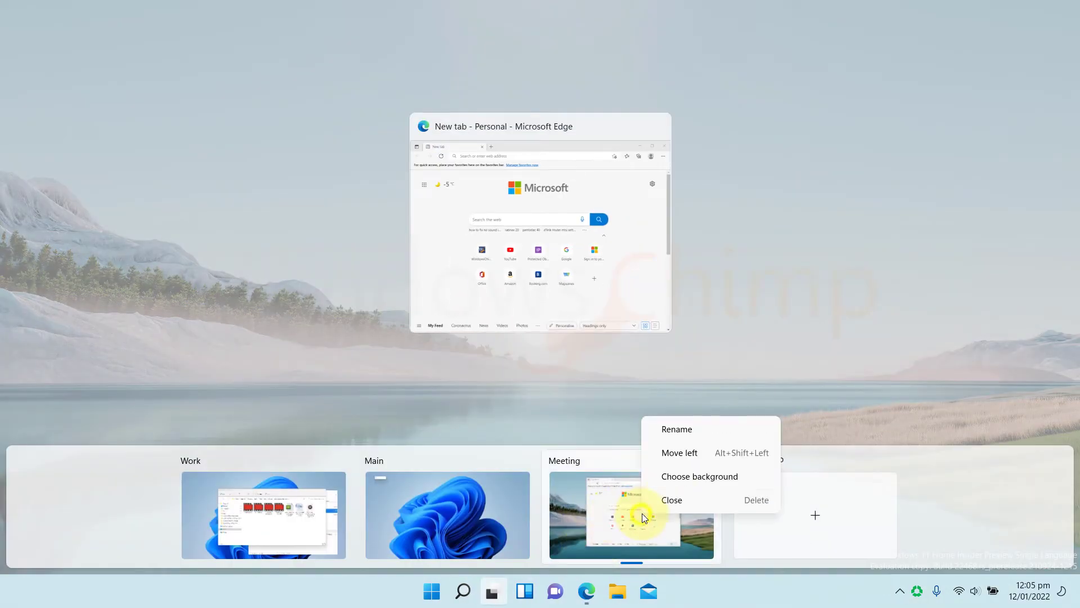
left_click(691, 455)
right_click(441, 529)
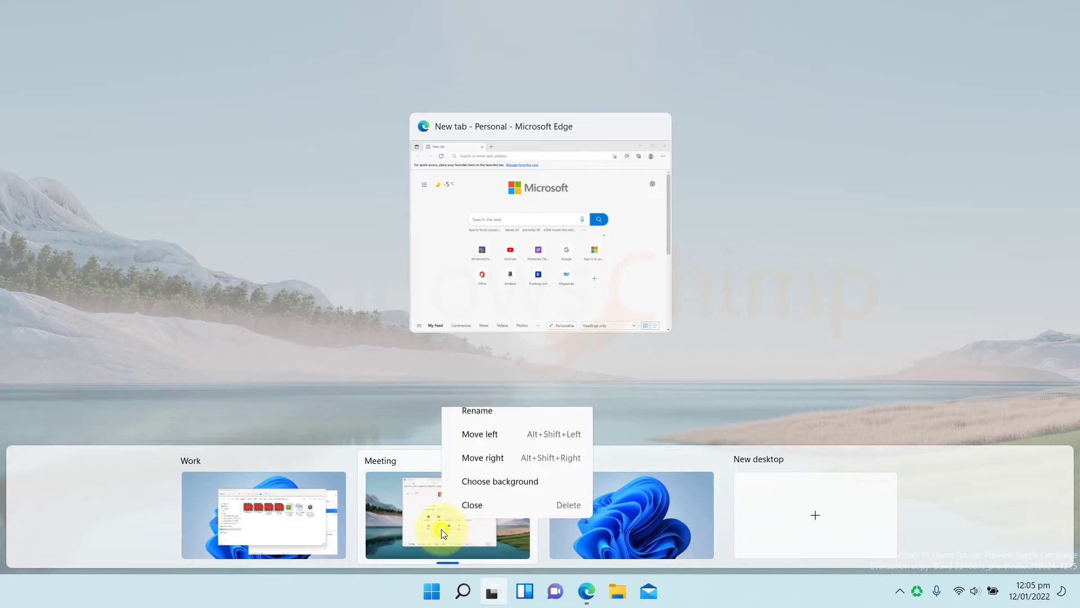
left_click(494, 458)
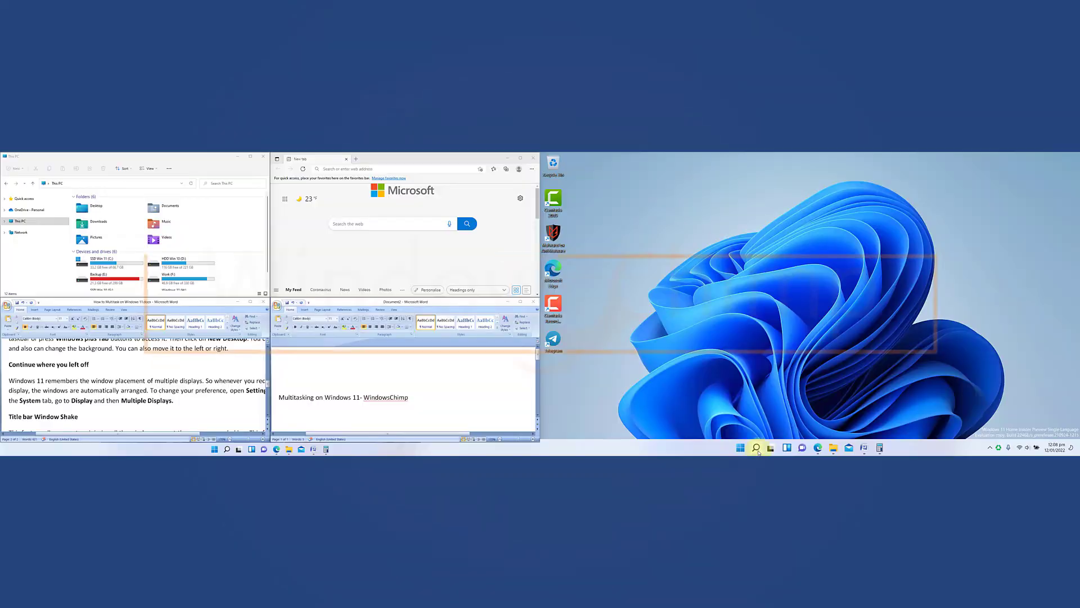
Step: Open the Start menu from the taskbar on Screen 1
left_click(741, 449)
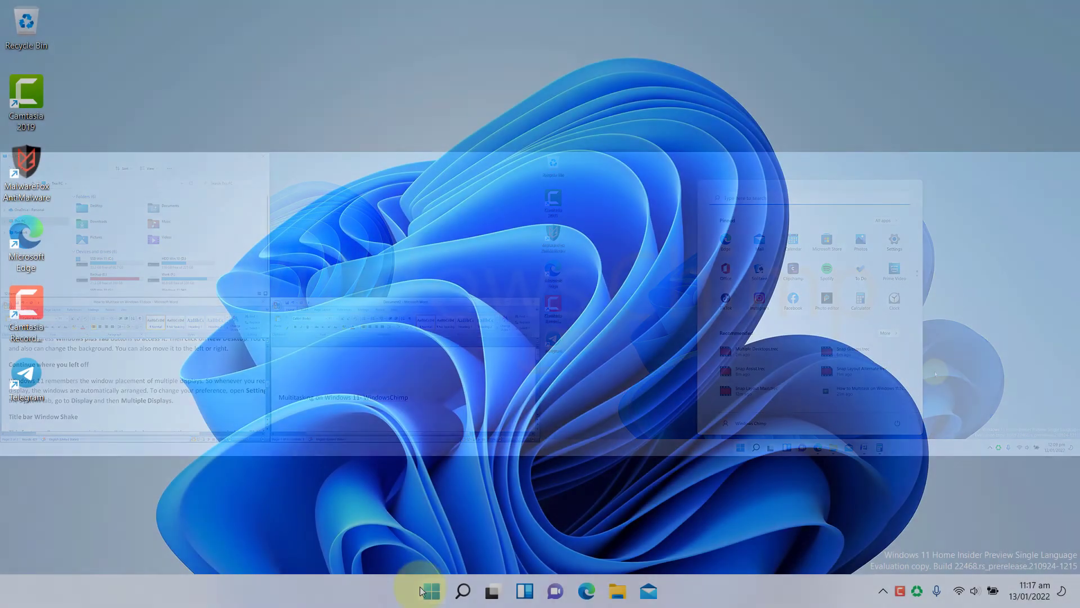
Step: In Settings > System > Display, expand Multiple displays to check remembered window locations
left_click(432, 591)
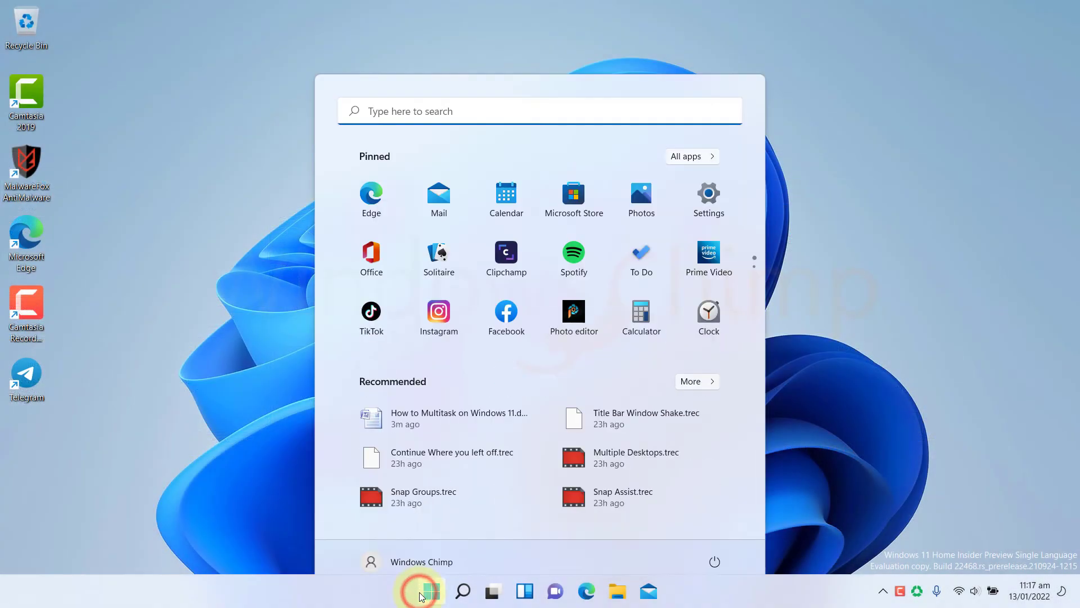
left_click(723, 176)
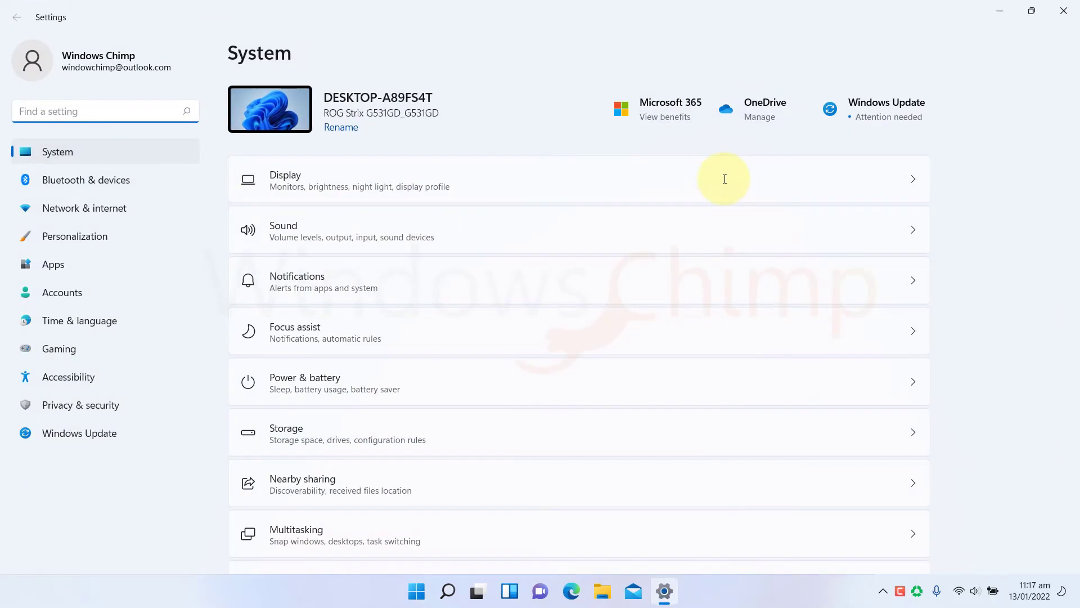
left_click(335, 178)
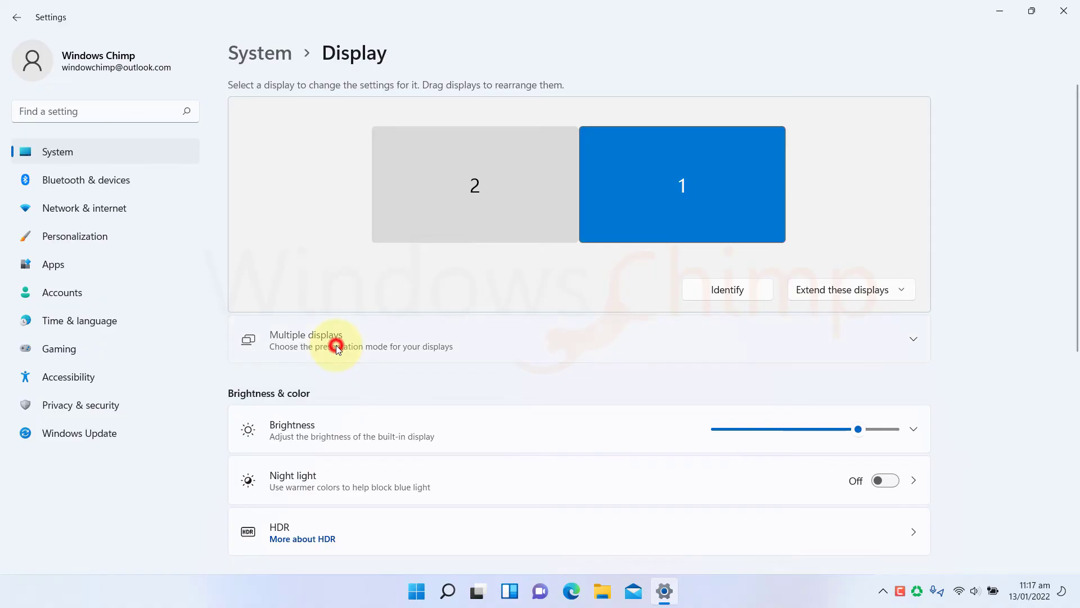
left_click(335, 345)
scroll(383, 400, "down", 3)
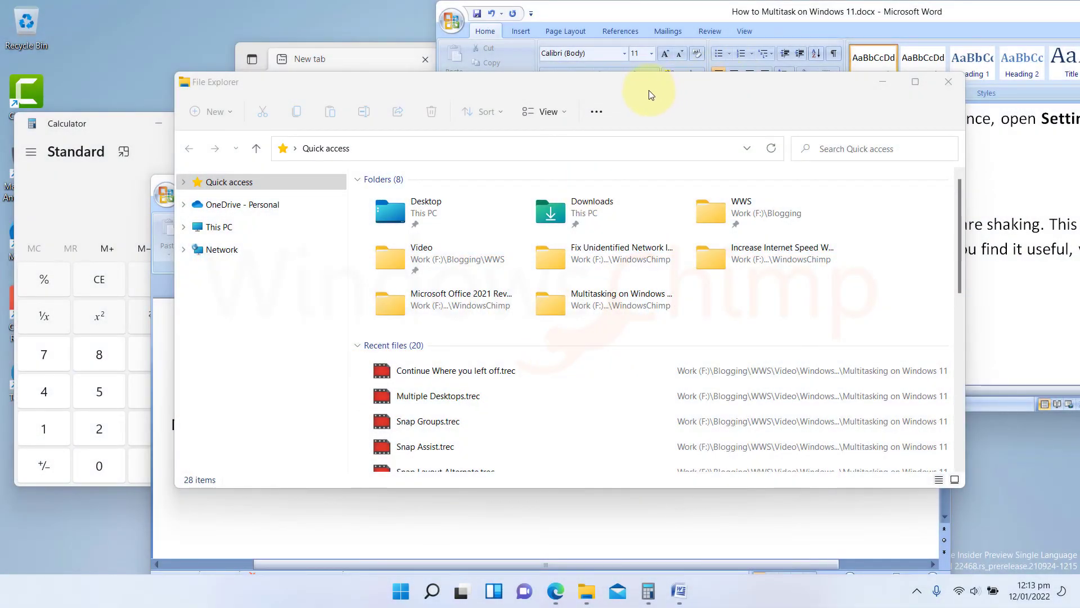
Step: Shake File Explorer by its title bar to test whether other windows minimize
mouse_move(637, 84)
left_mouse_down()
mouse_move(598, 139)
mouse_move(531, 153)
mouse_move(677, 78)
mouse_move(579, 92)
mouse_move(647, 69)
mouse_move(635, 78)
left_mouse_up()
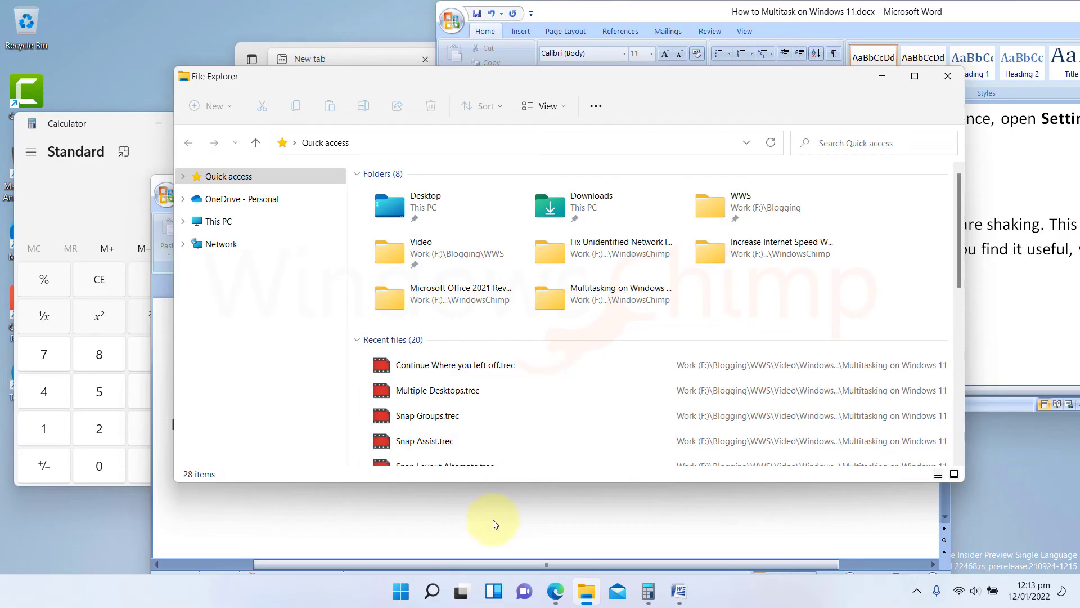
Step: Turn on Title bar window shake in Settings > System > Multitasking, then minimize Settings
left_click(401, 591)
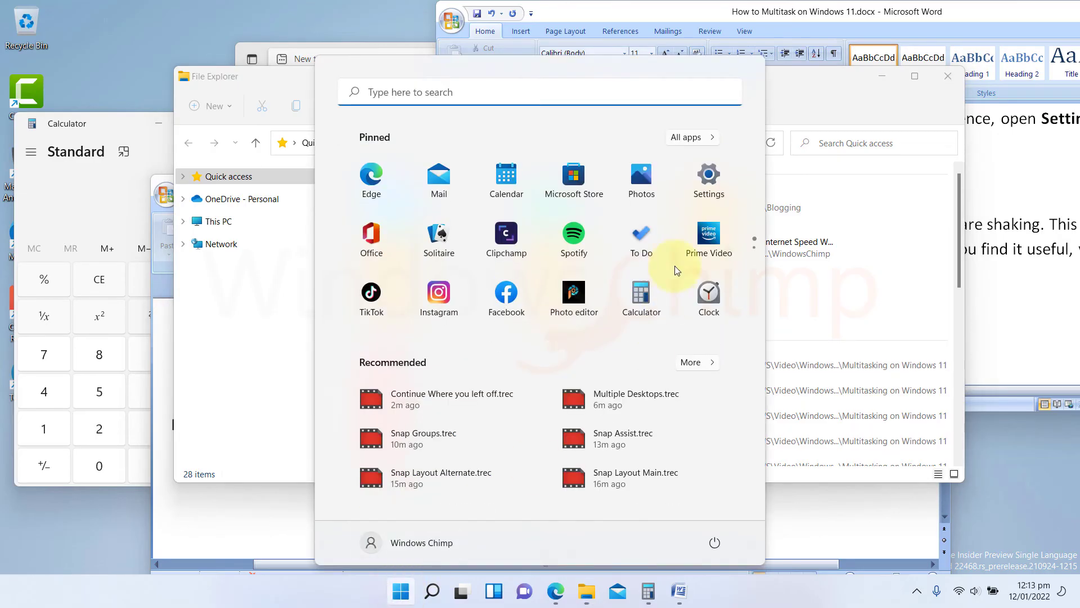
left_click(708, 194)
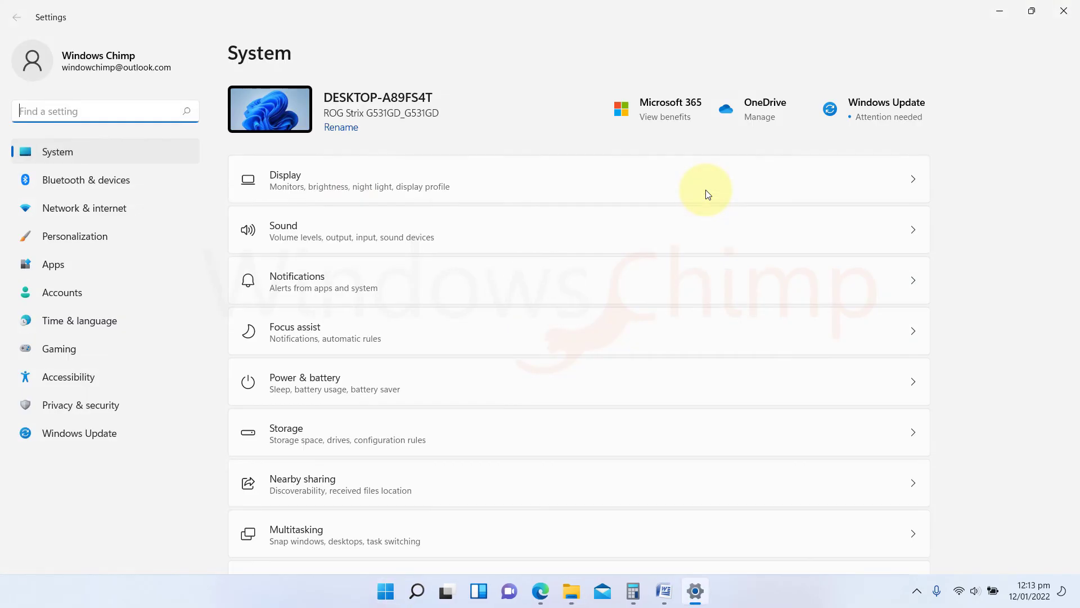
scroll(332, 481, "down", 1)
left_click(315, 461)
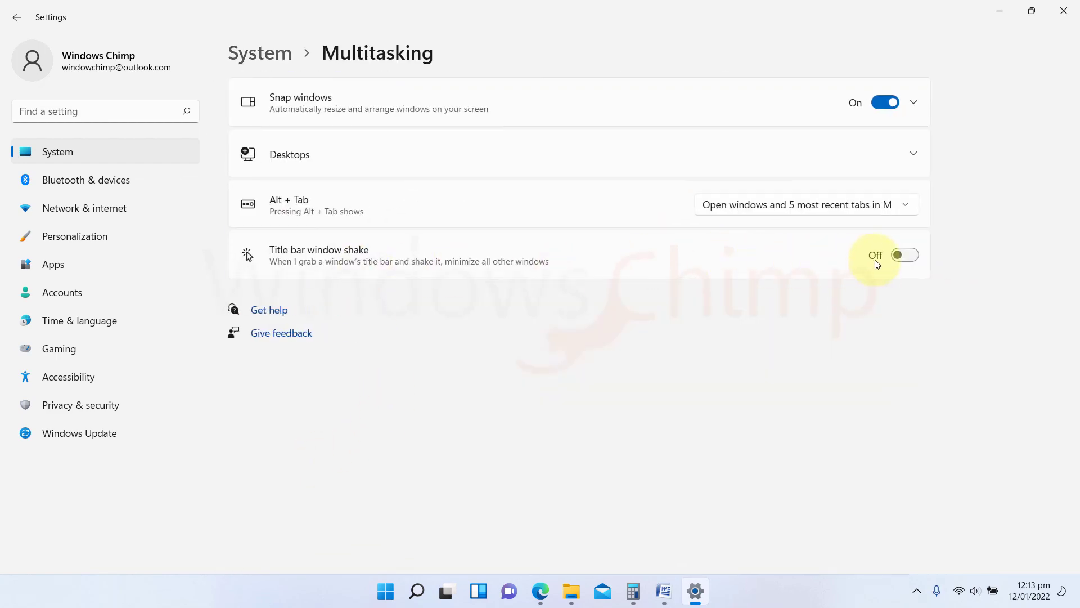
left_click(998, 12)
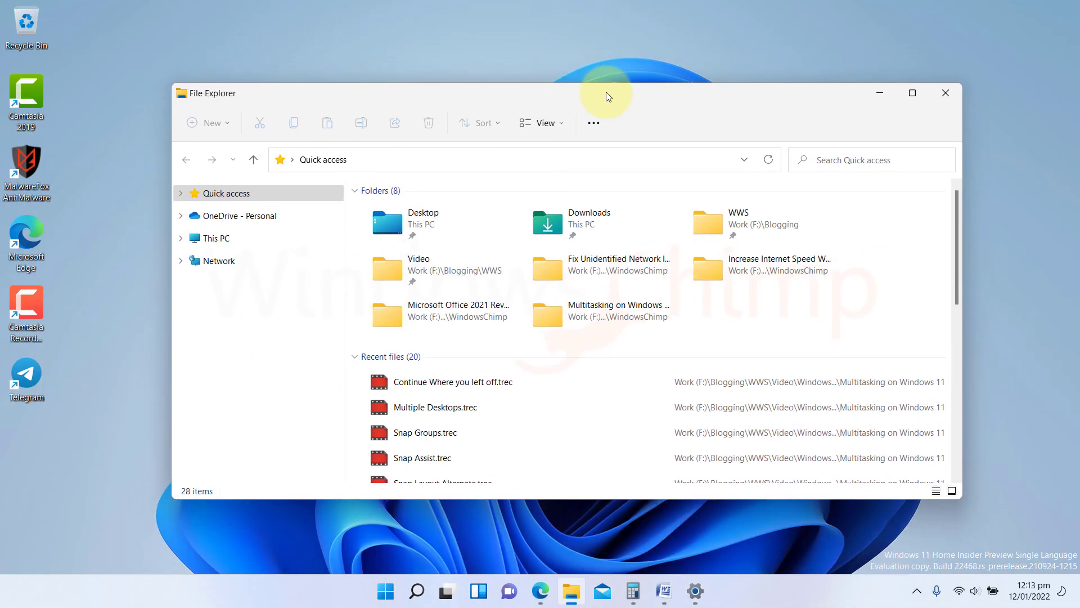